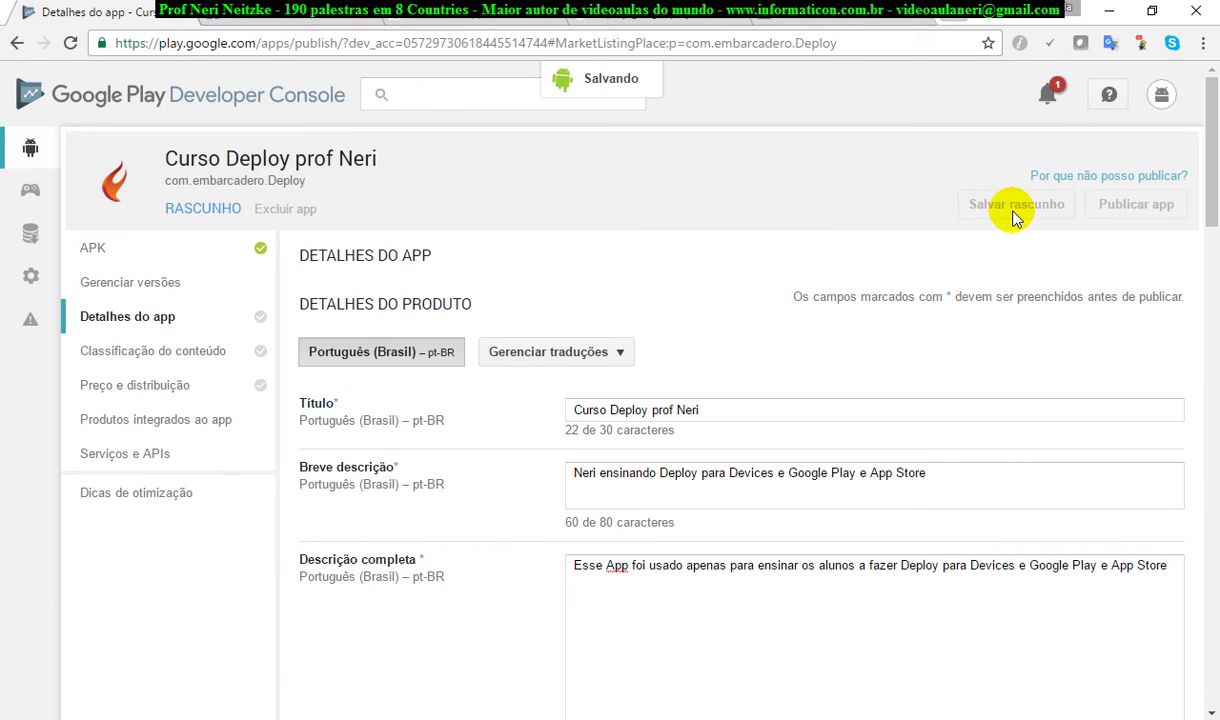
Step: Open the 'Por que não posso publicar?' list and highlight the missing requirements it shows
left_click(1120, 178)
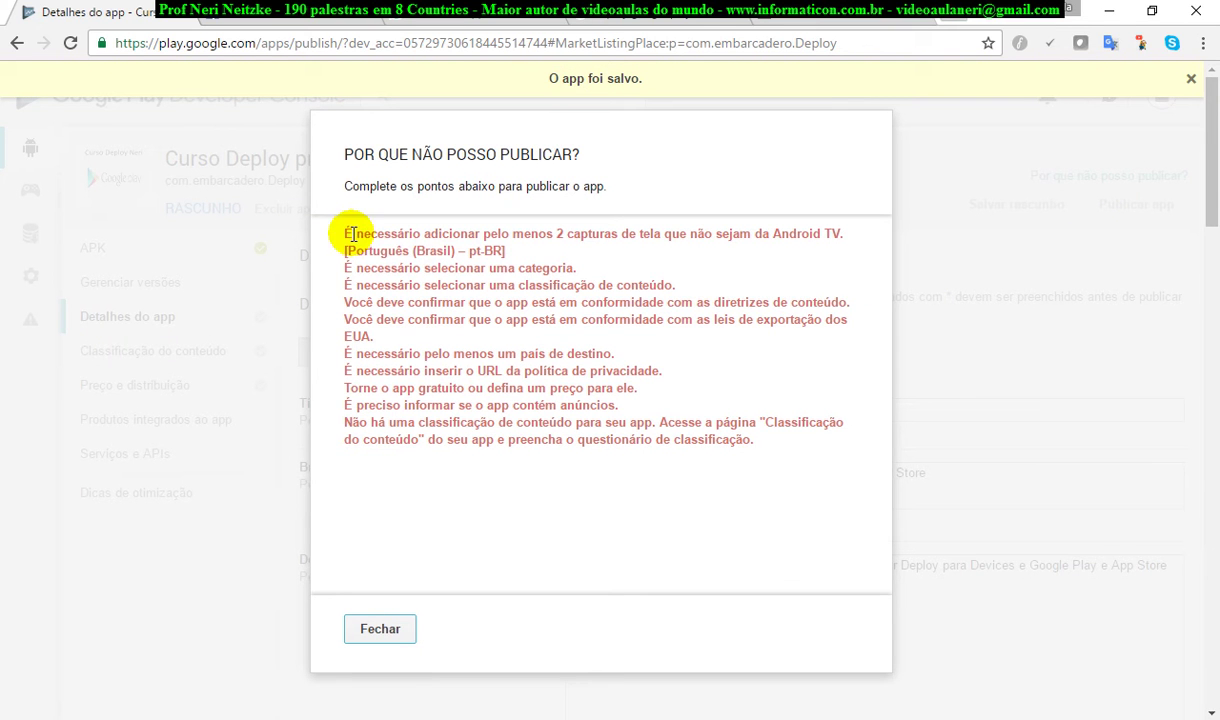
left_click_drag(350, 234, 850, 475)
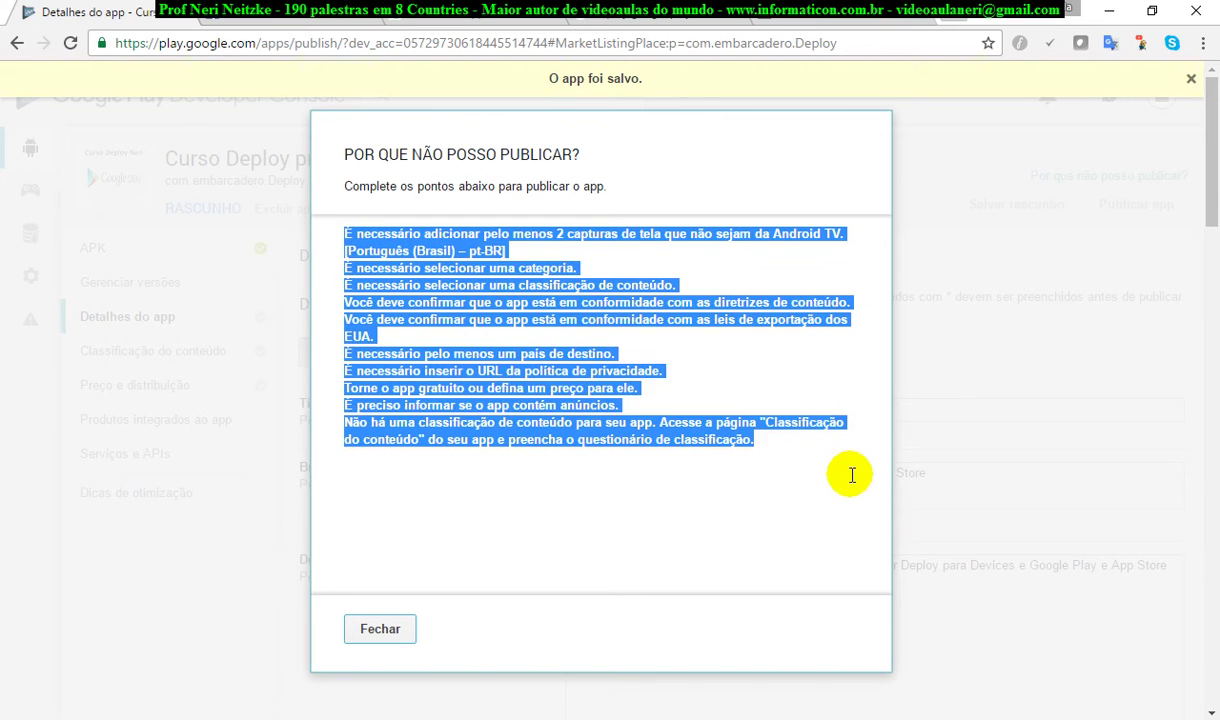
left_click(745, 500)
left_click_drag(768, 452, 282, 200)
Step: Close the missing-requirements list and scroll through the graphic assets
left_click(398, 628)
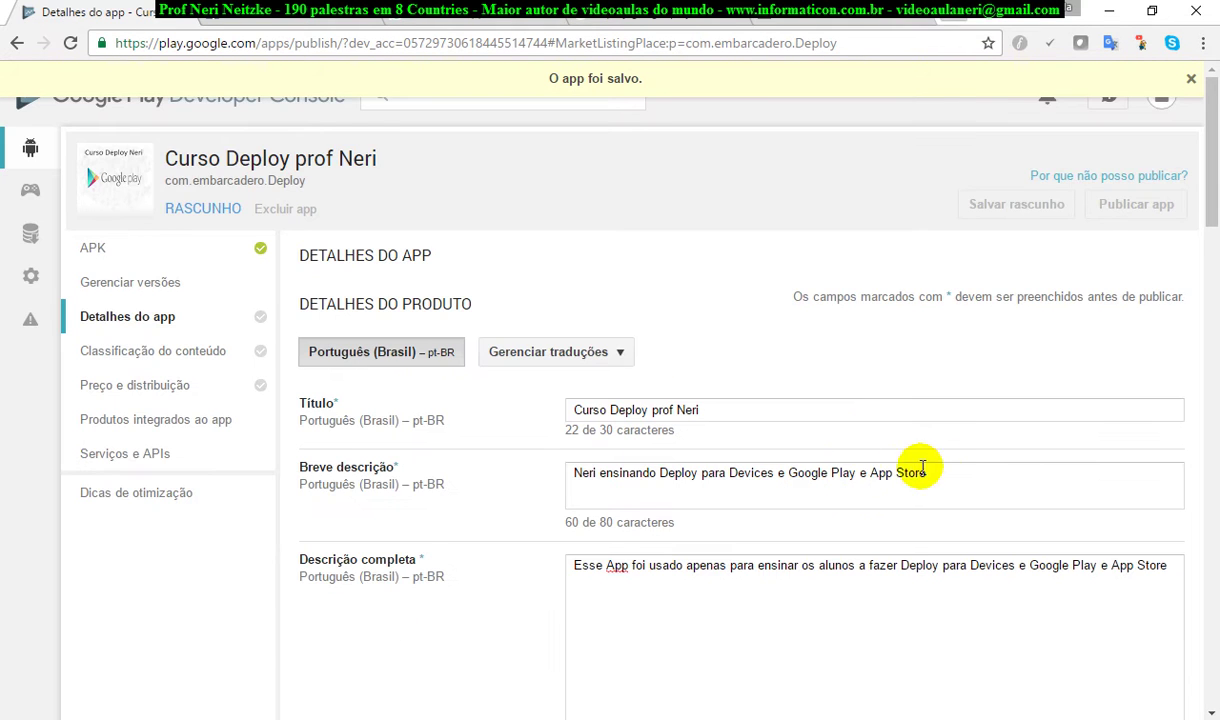
scroll(969, 460, "down", 5)
scroll(980, 474, "down", 2)
scroll(986, 472, "down", 1)
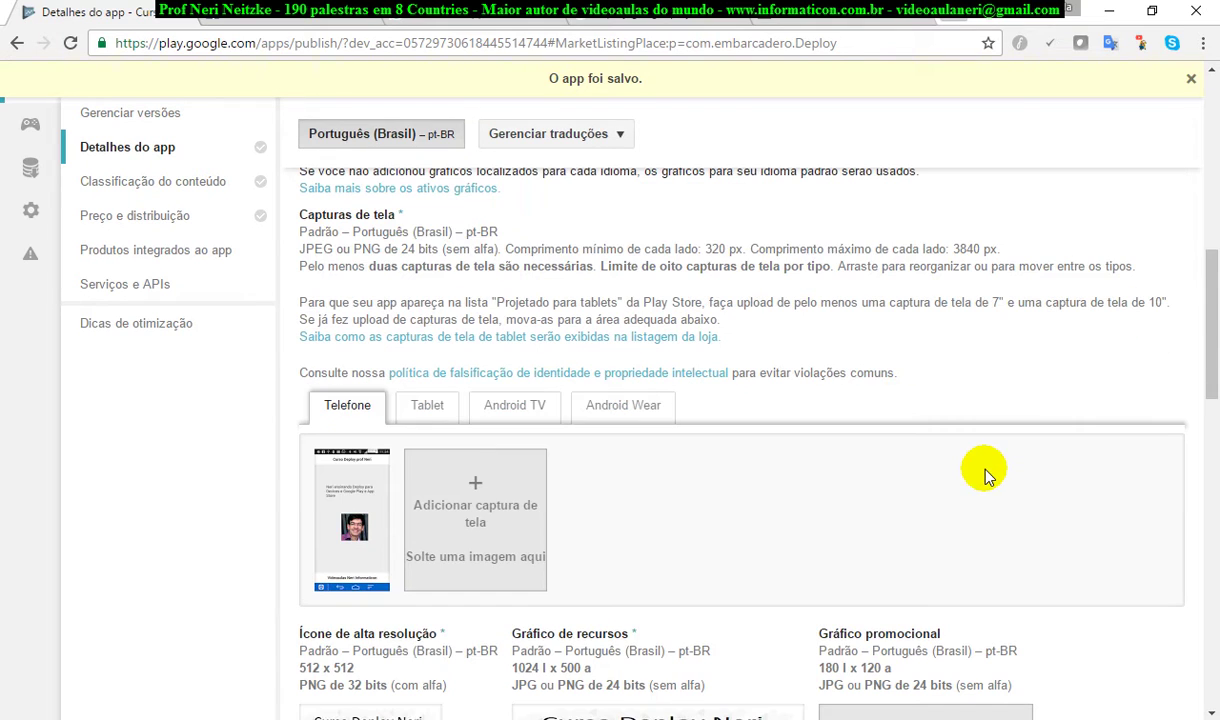
Step: View the Android TV screenshot area, then scroll down to the Categorização section
left_click(502, 405)
scroll(1040, 467, "down", 1)
scroll(1038, 464, "down", 3)
scroll(1040, 462, "up", 3)
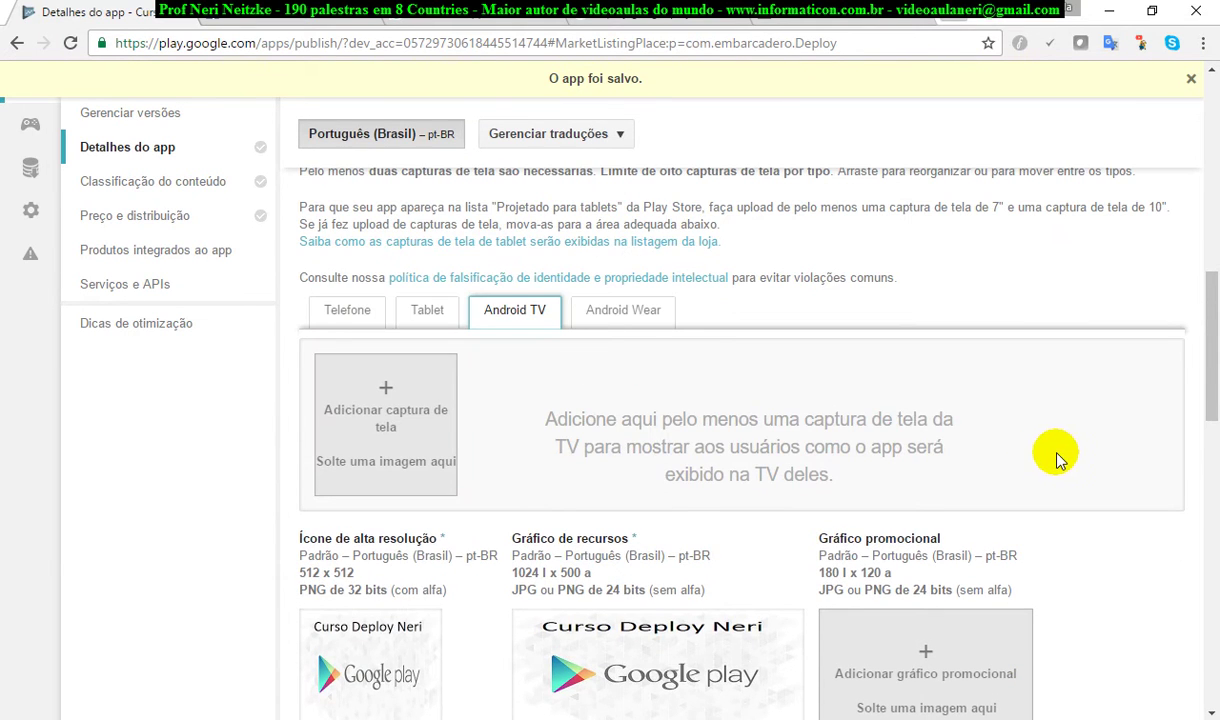
scroll(1087, 457, "down", 3)
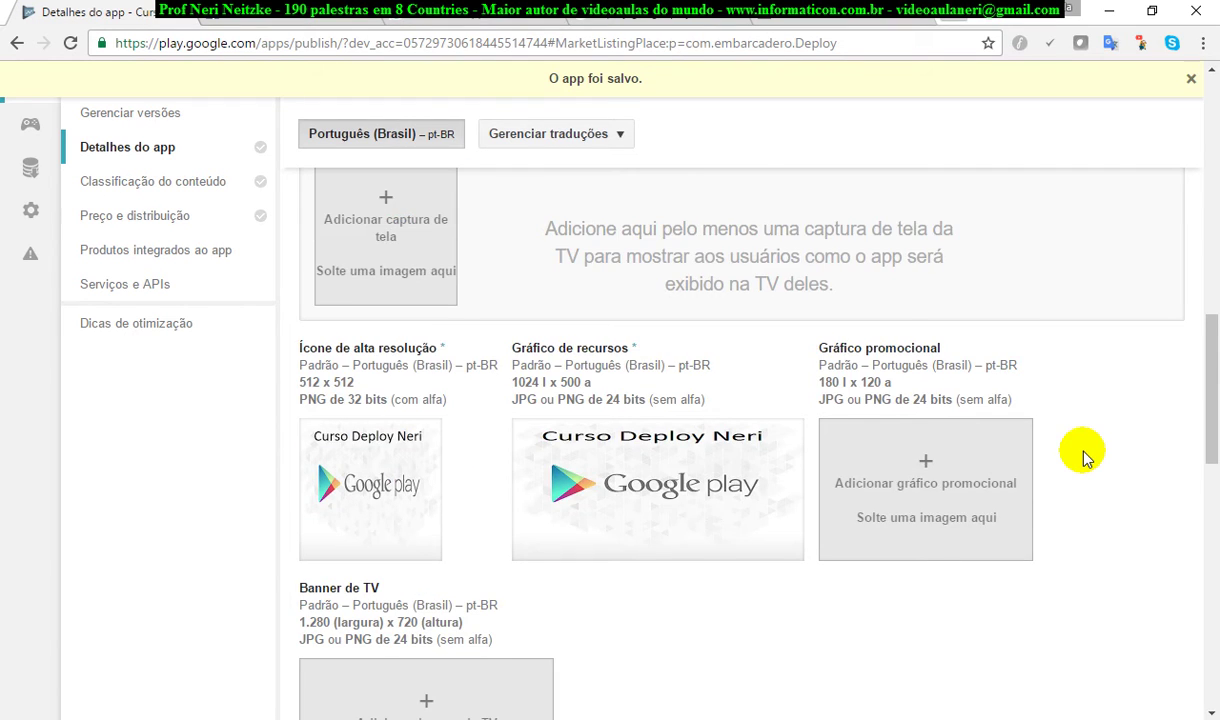
scroll(1087, 457, "down", 3)
scroll(1087, 457, "up", 2)
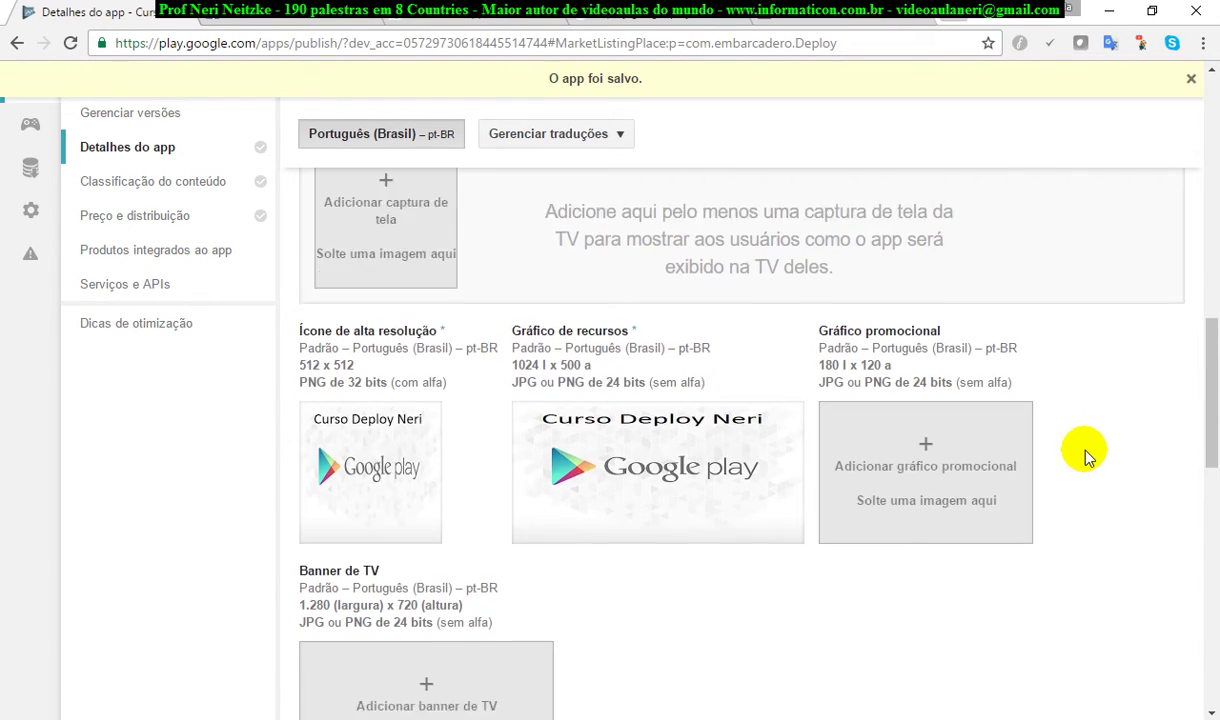
scroll(1088, 455, "down", 6)
scroll(1067, 458, "up", 8)
scroll(1065, 459, "up", 8)
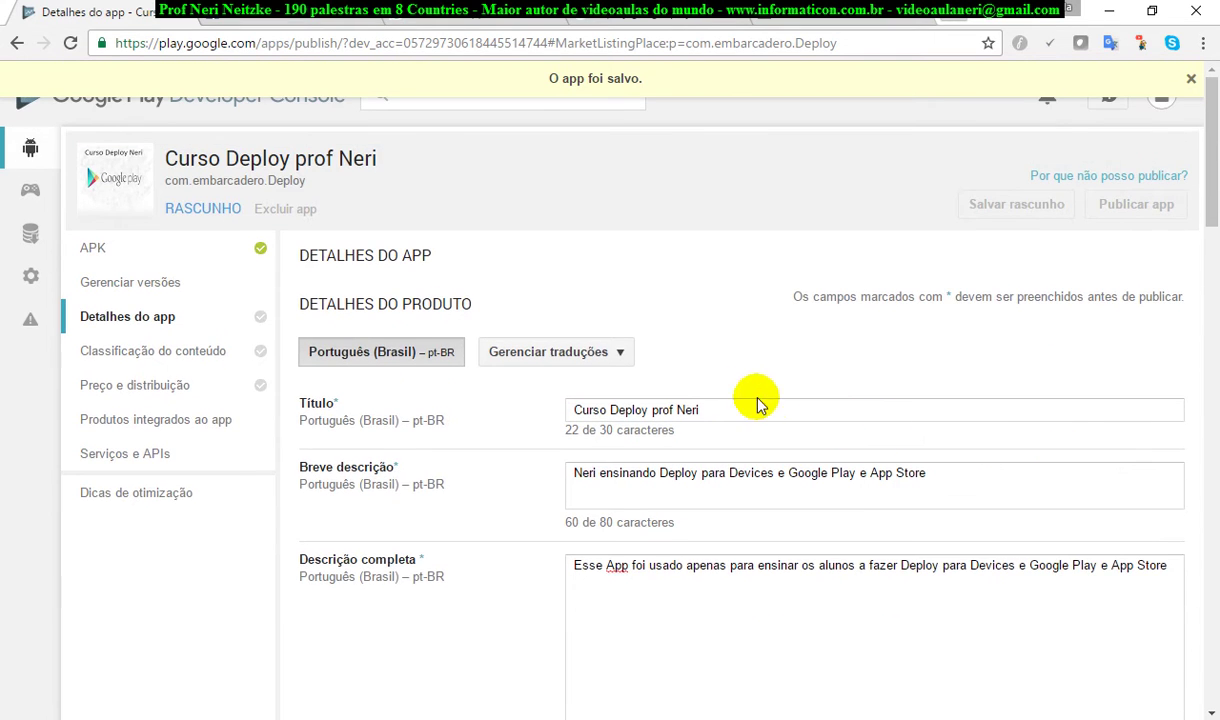
scroll(1157, 499, "down", 12)
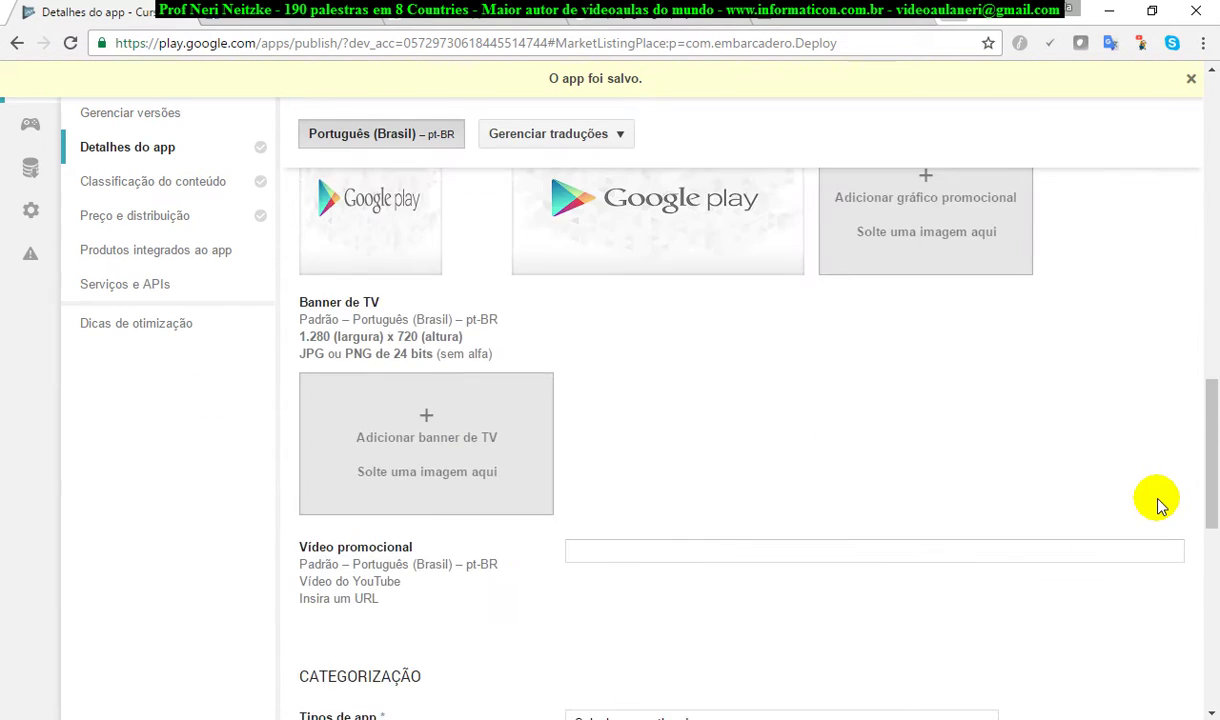
scroll(1157, 505, "down", 3)
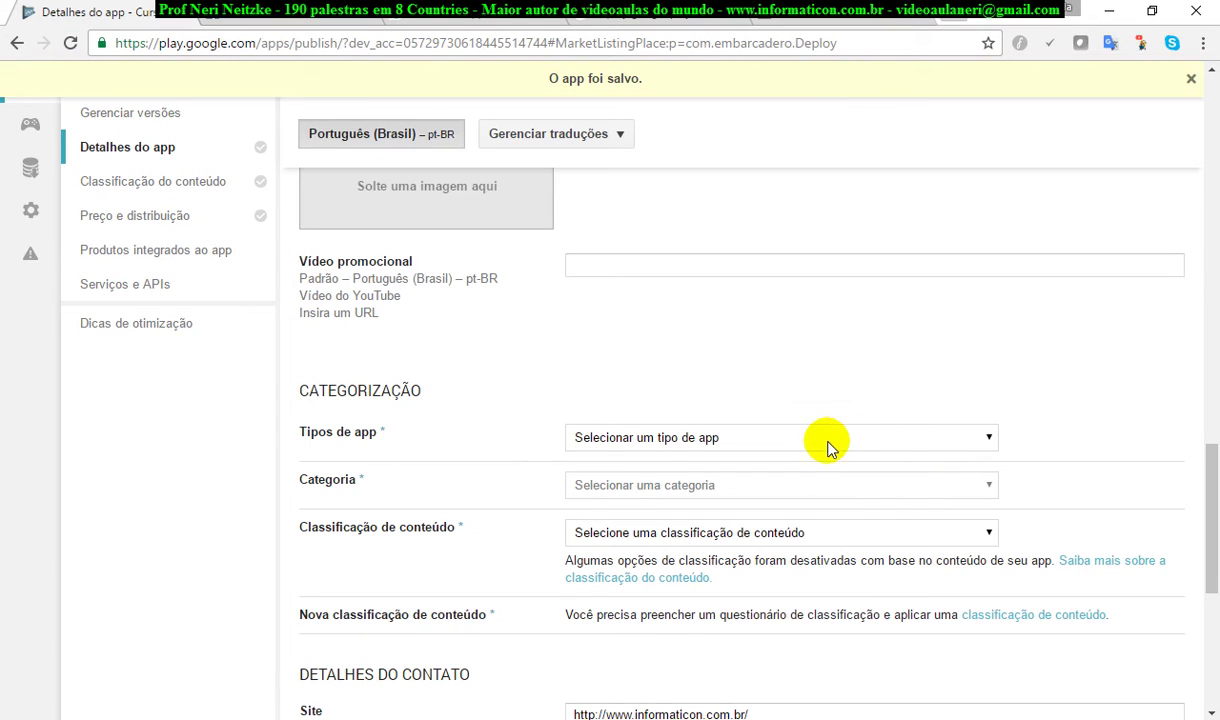
Step: Set app type Apps, category Educação and content rating Baixo nível de maturidade, then begin the contact phone field
left_click(856, 437)
left_click(680, 482)
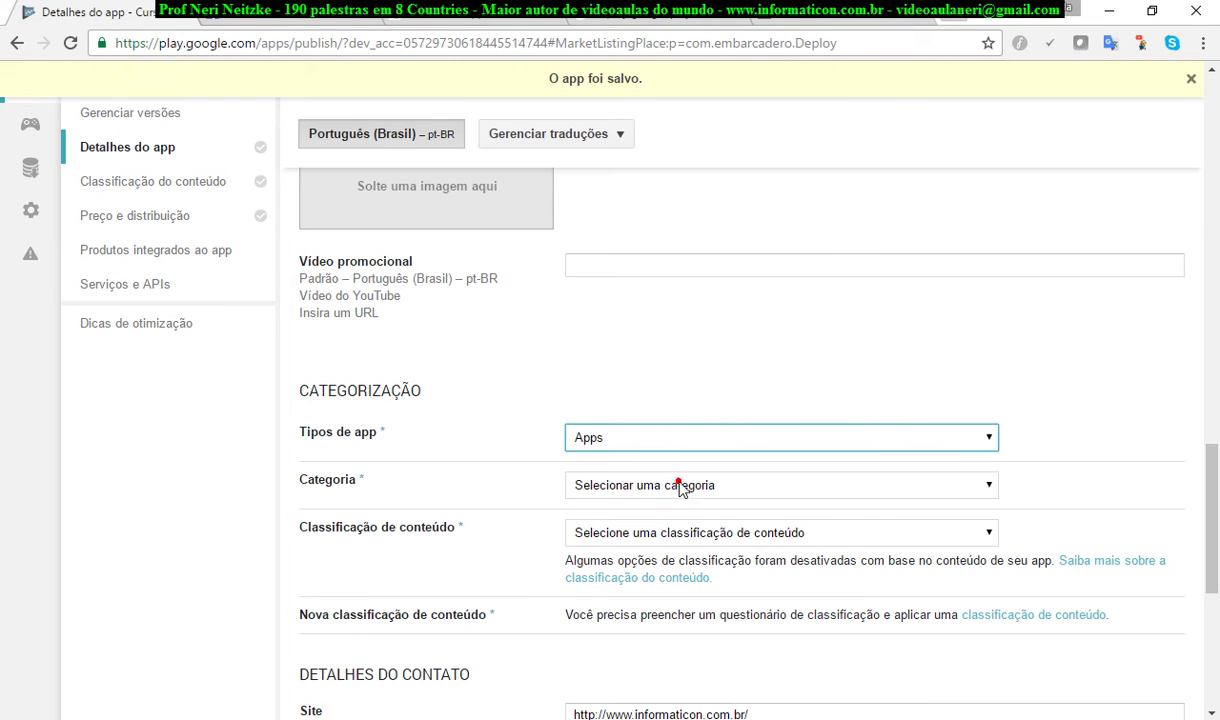
scroll(1115, 480, "down", 3)
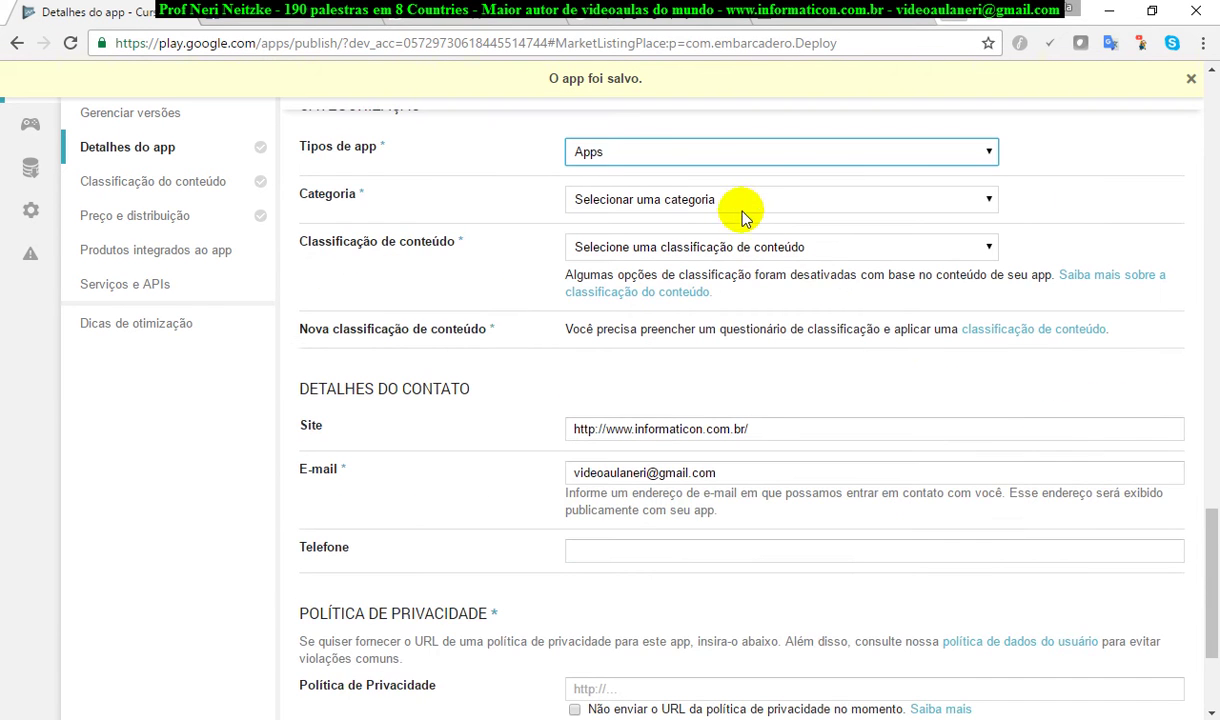
left_click(739, 203)
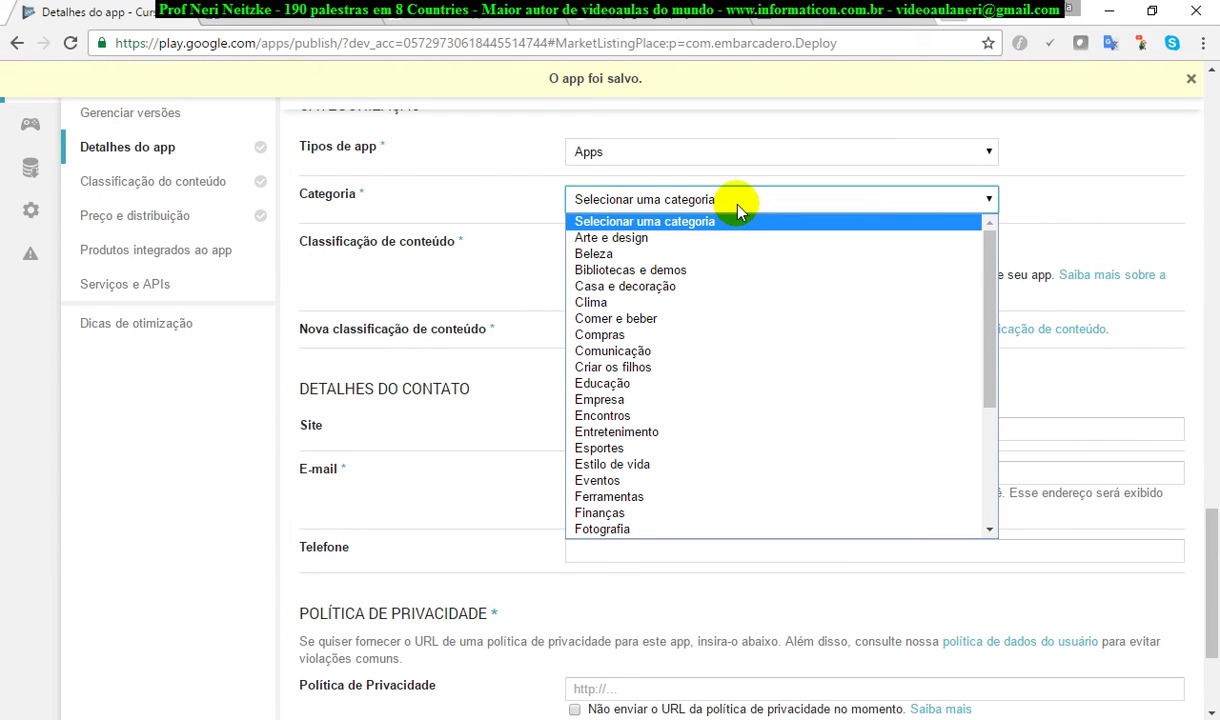
left_click(697, 392)
left_click(819, 248)
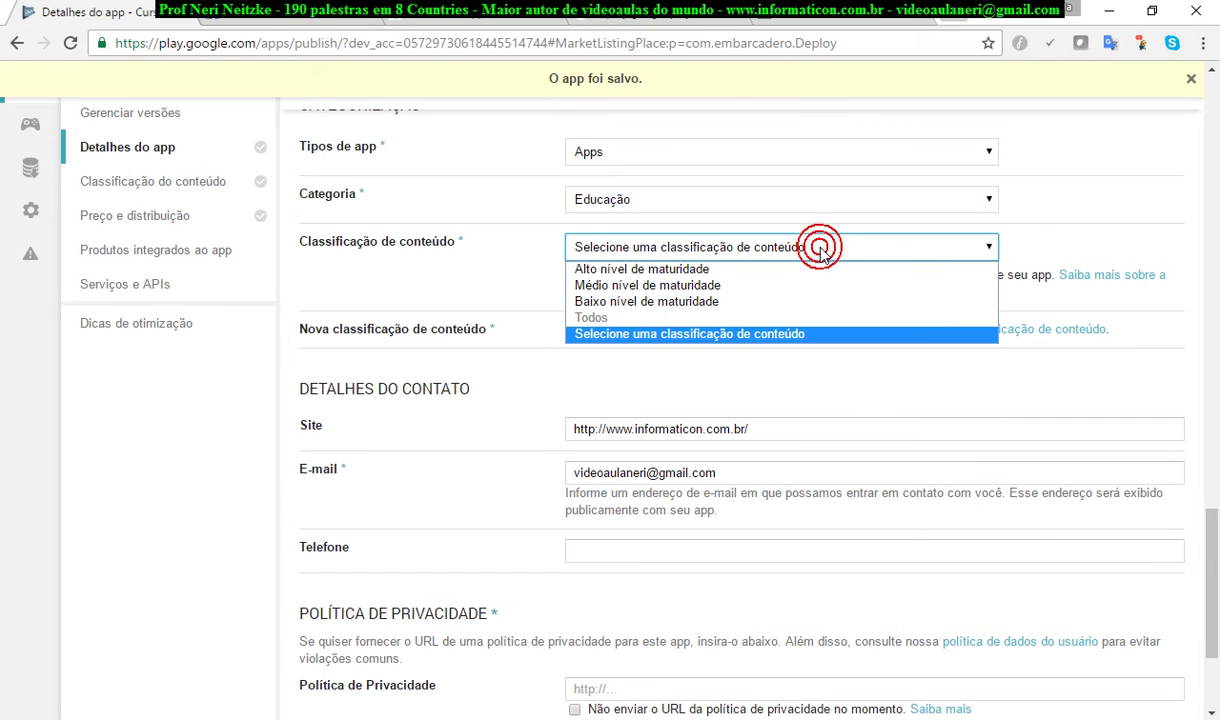
left_click(780, 305)
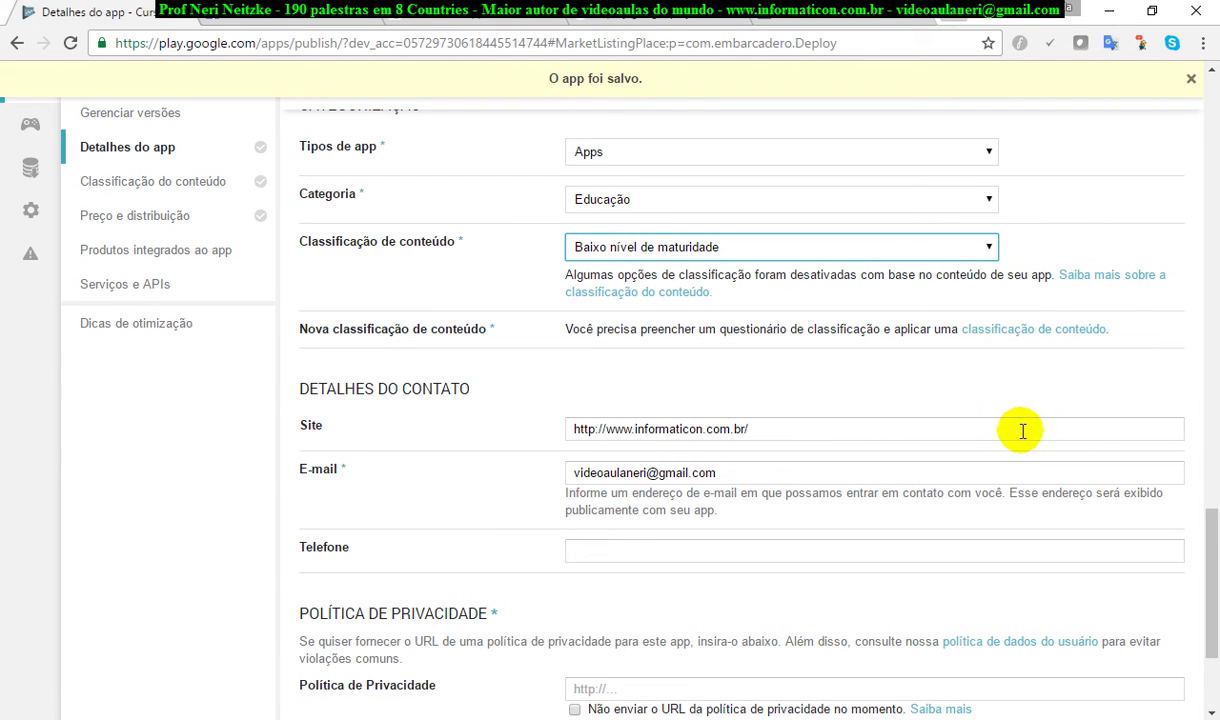
left_click(896, 429)
left_click(620, 553)
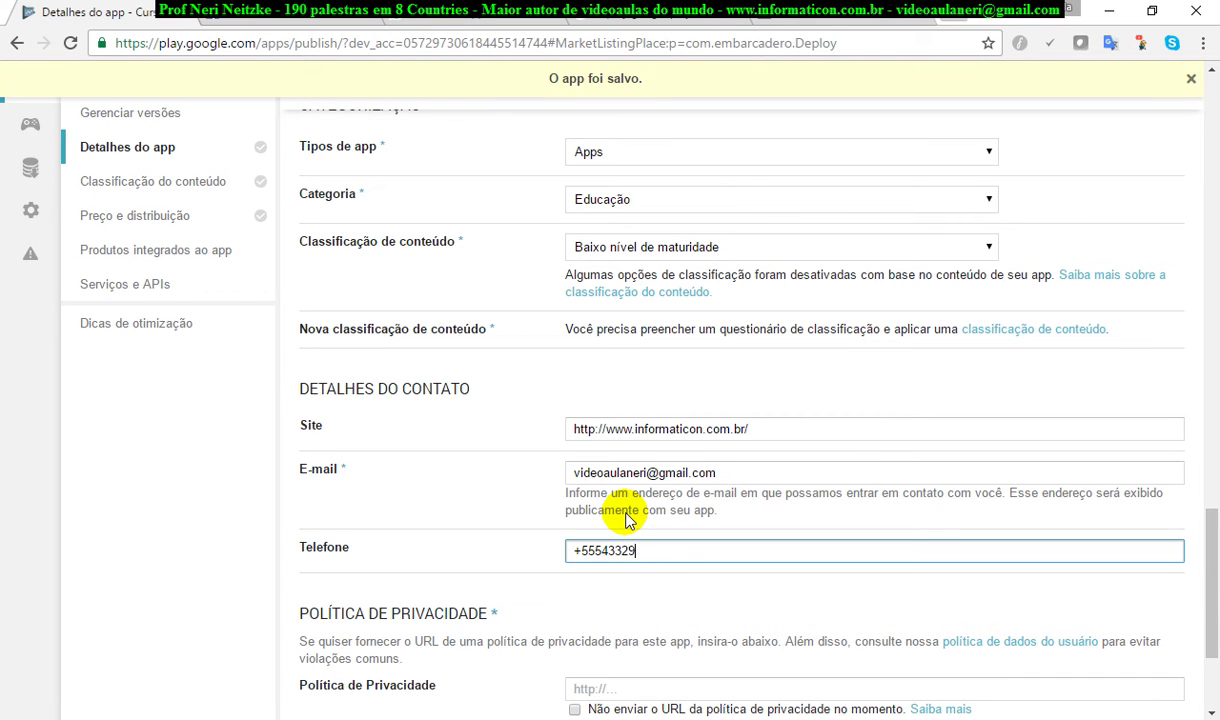
scroll(860, 635, "down", 2)
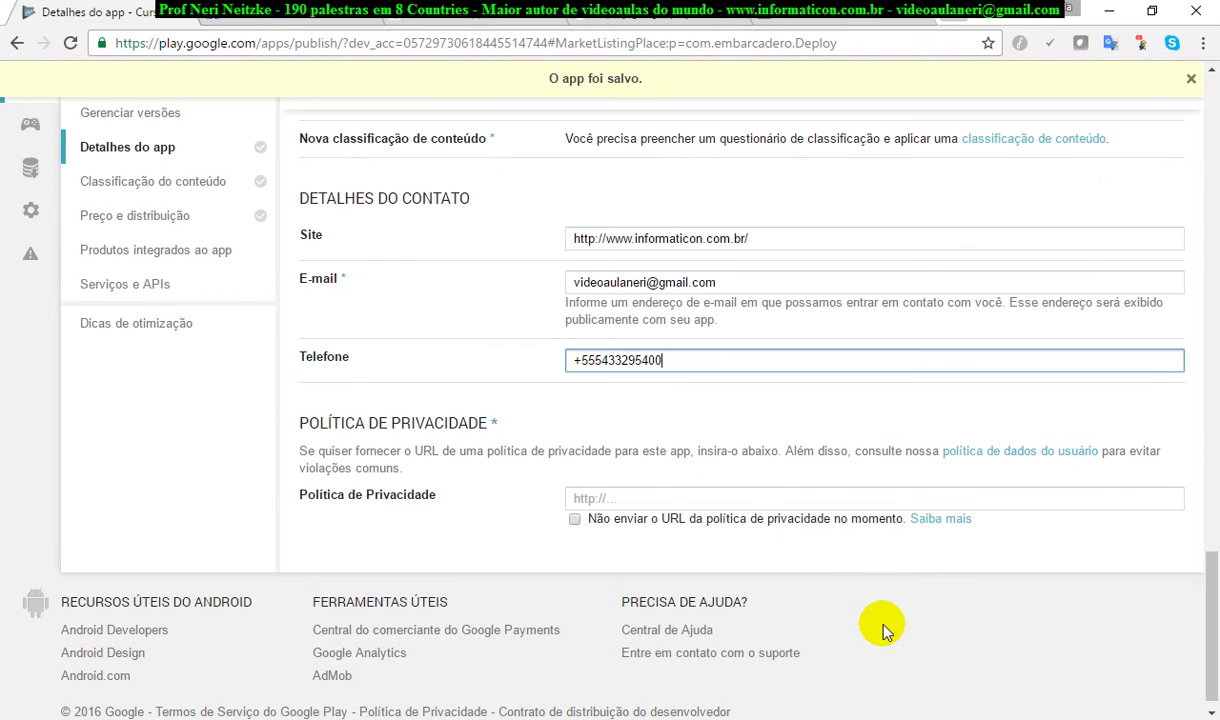
triple_click(798, 238)
key("ctrl+c")
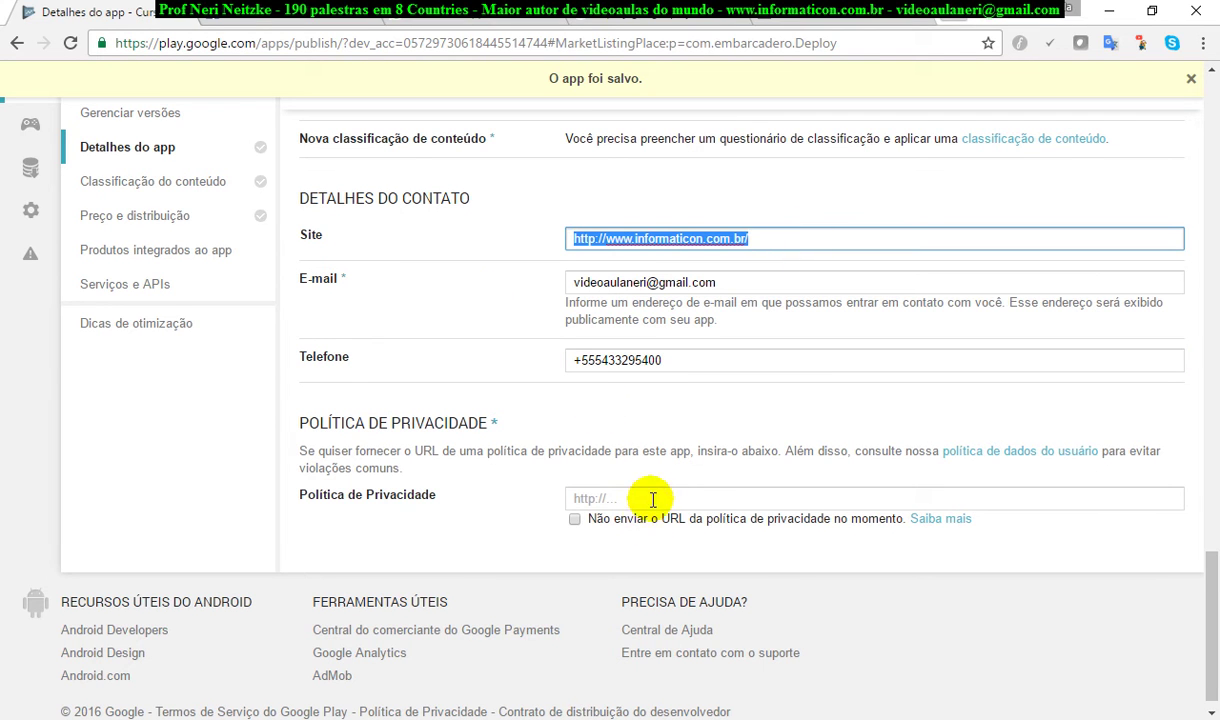
left_click(497, 423)
left_click(624, 494)
key("ctrl+v")
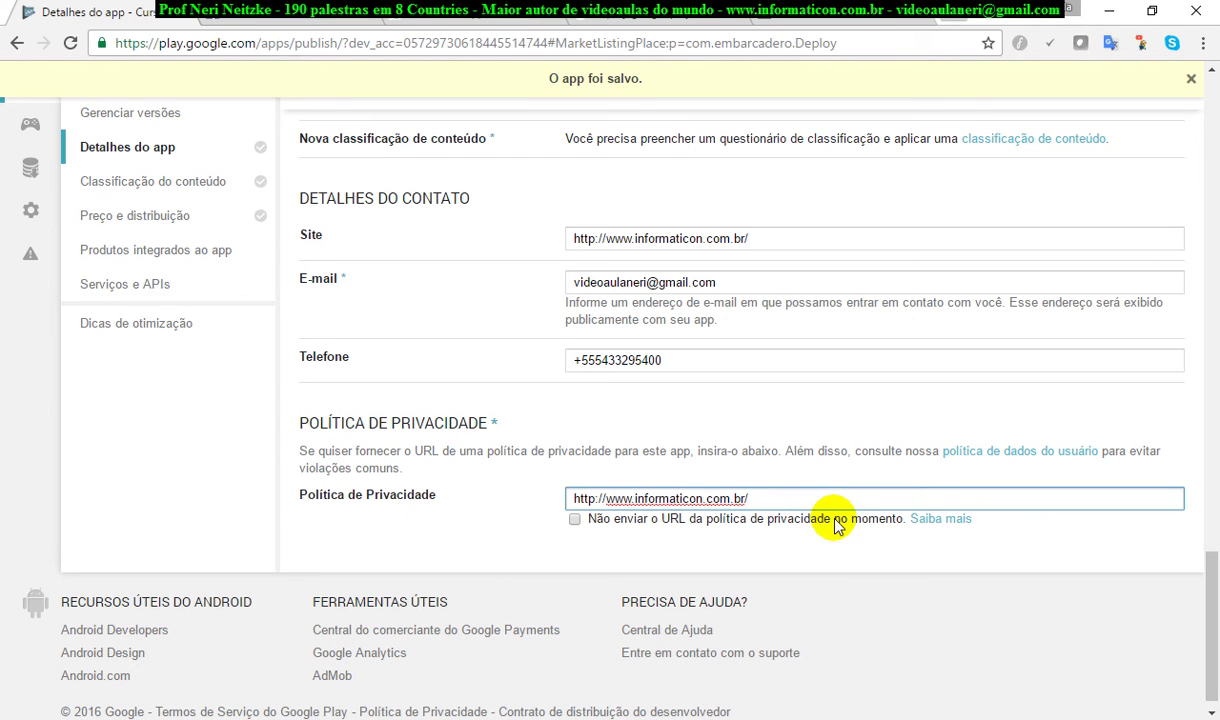
triple_click(812, 505)
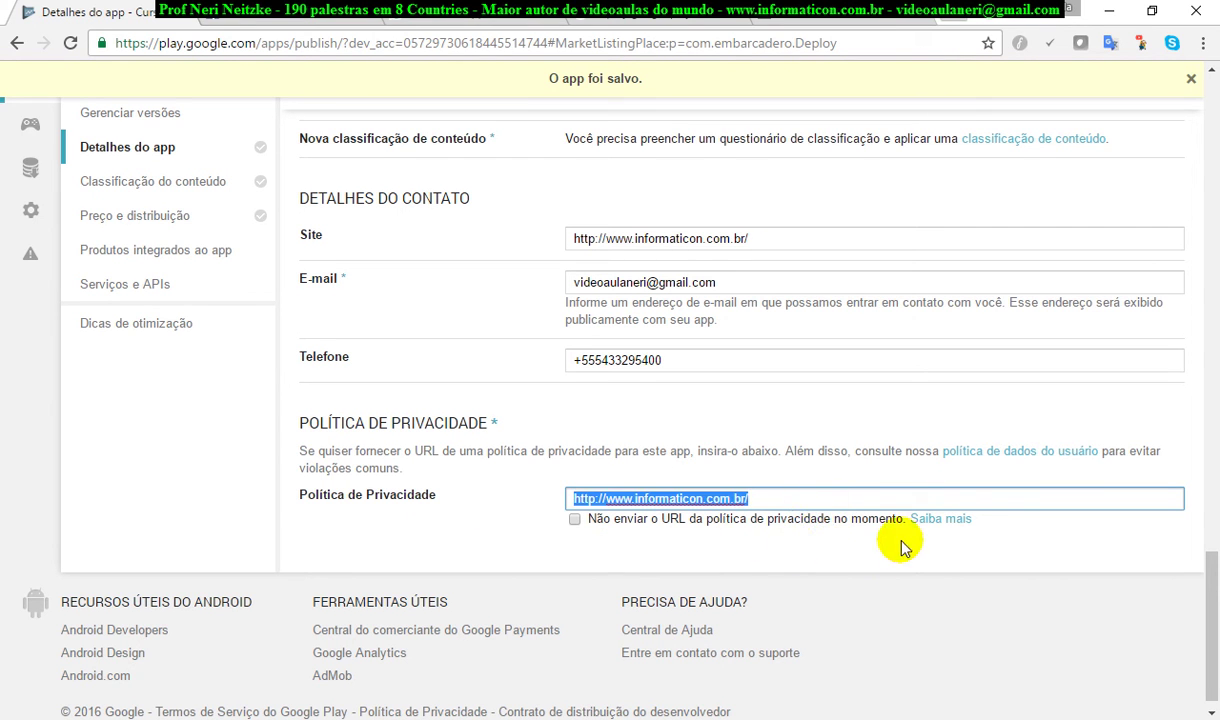
left_click(793, 505)
left_click_drag(786, 498, 540, 511)
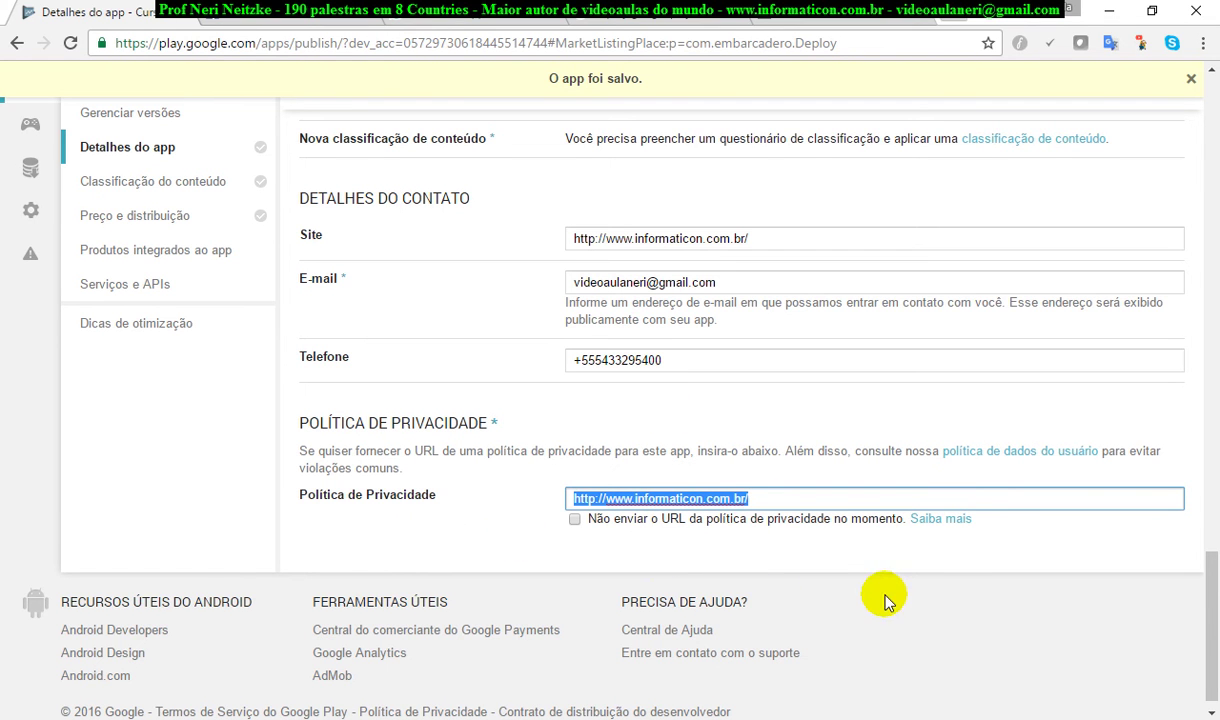
scroll(893, 605, "down", 1)
scroll(897, 610, "up", 15)
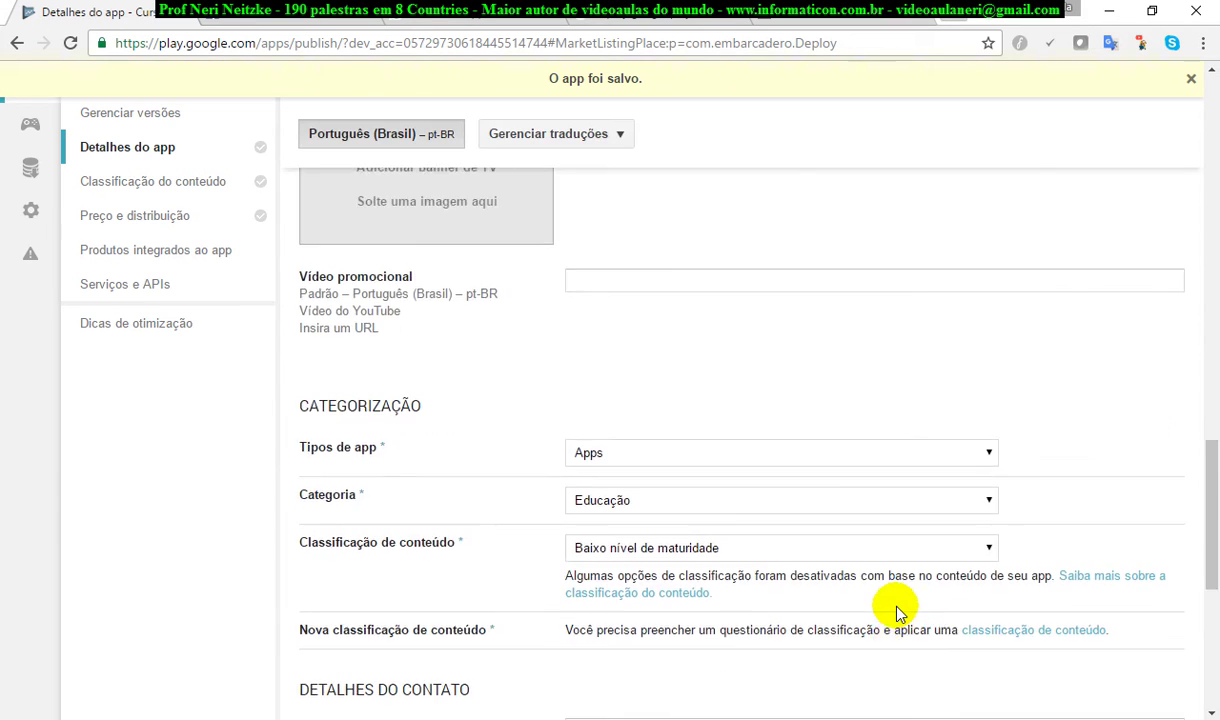
scroll(897, 608, "up", 5)
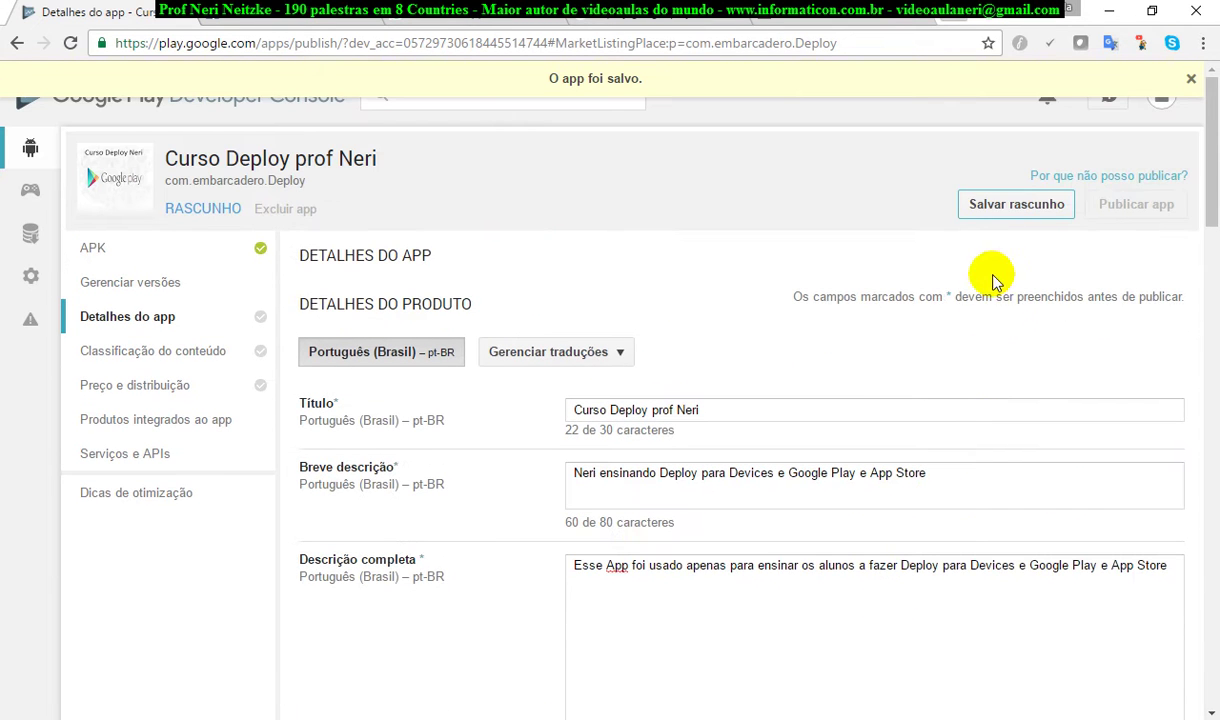
Step: Save the draft and review the shorter list of remaining publishing requirements
left_click(1005, 206)
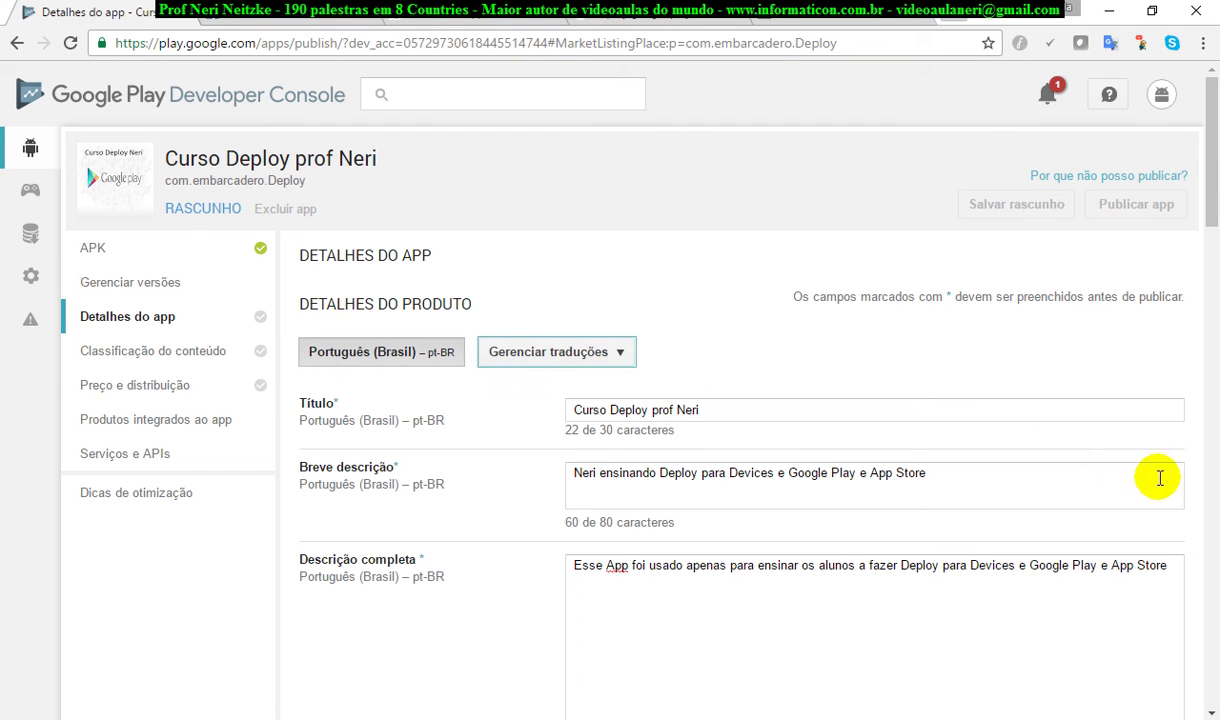
left_click(1122, 177)
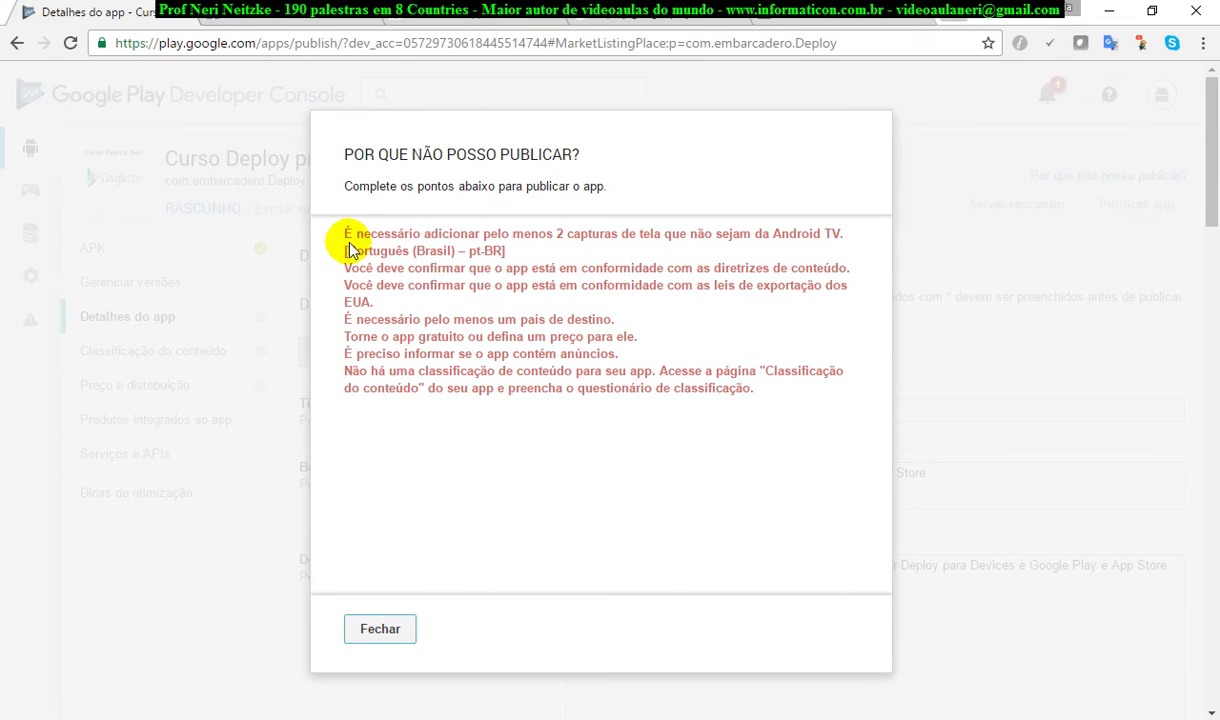
left_click_drag(345, 238, 846, 239)
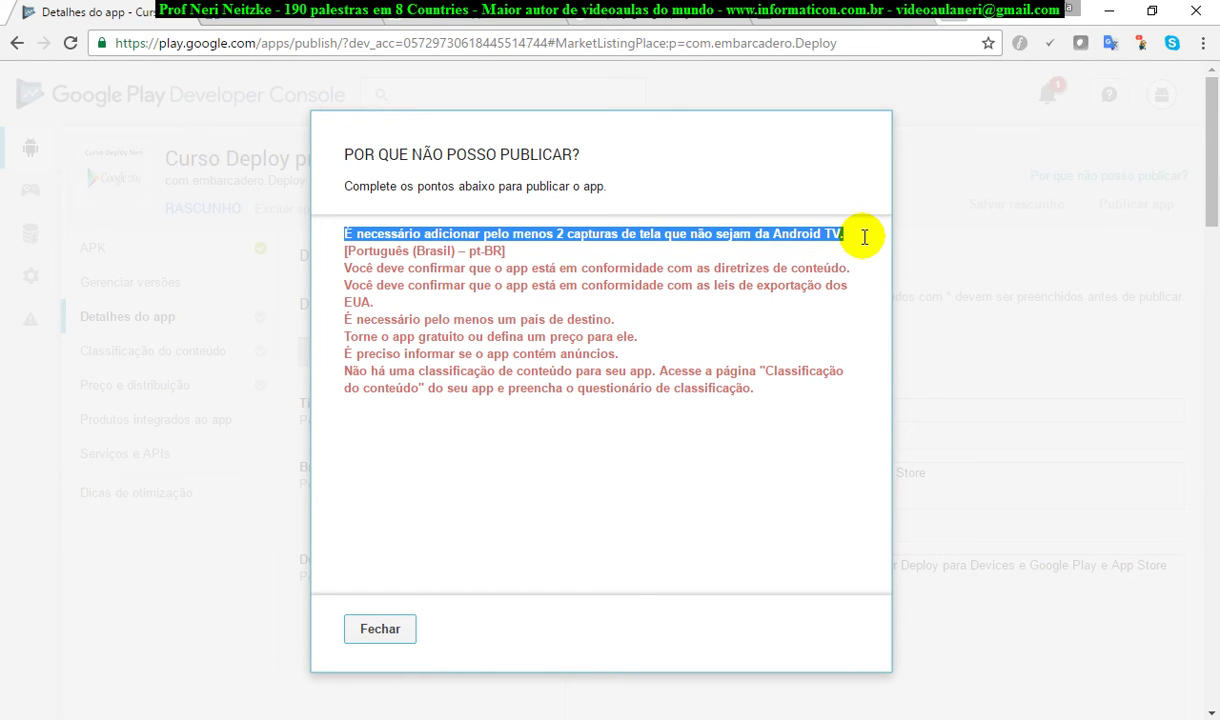
left_click(388, 635)
scroll(900, 555, "down", 8)
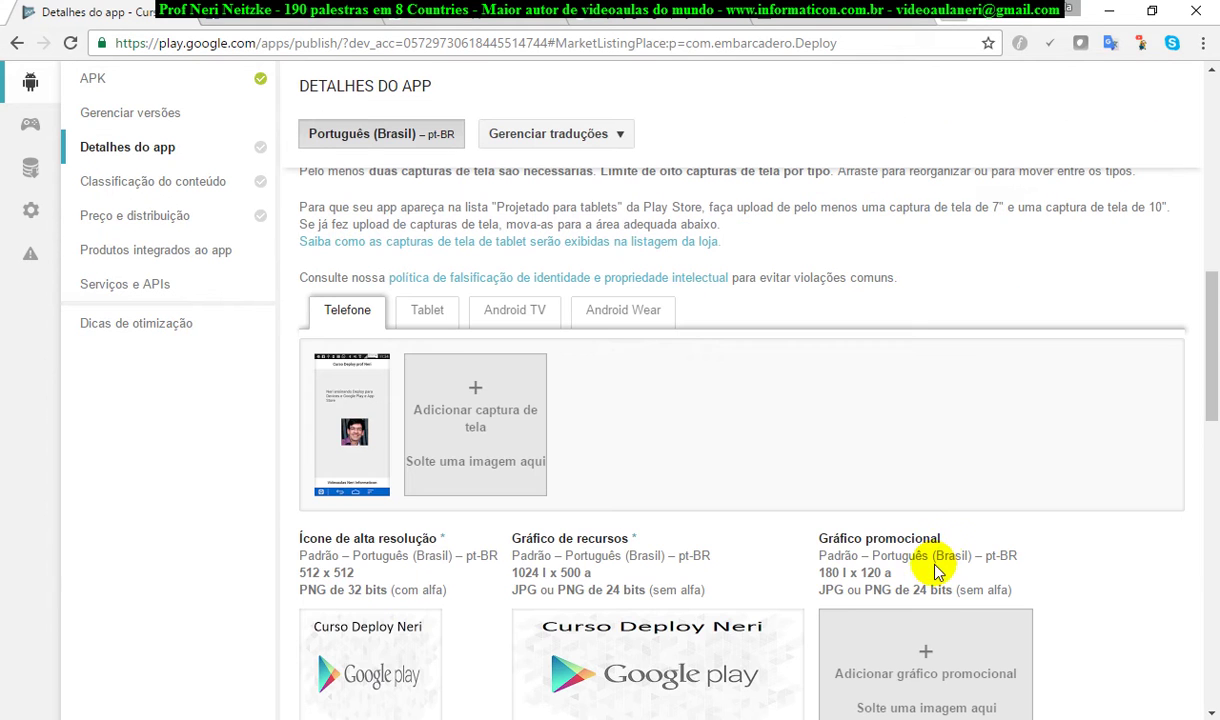
left_click(414, 316)
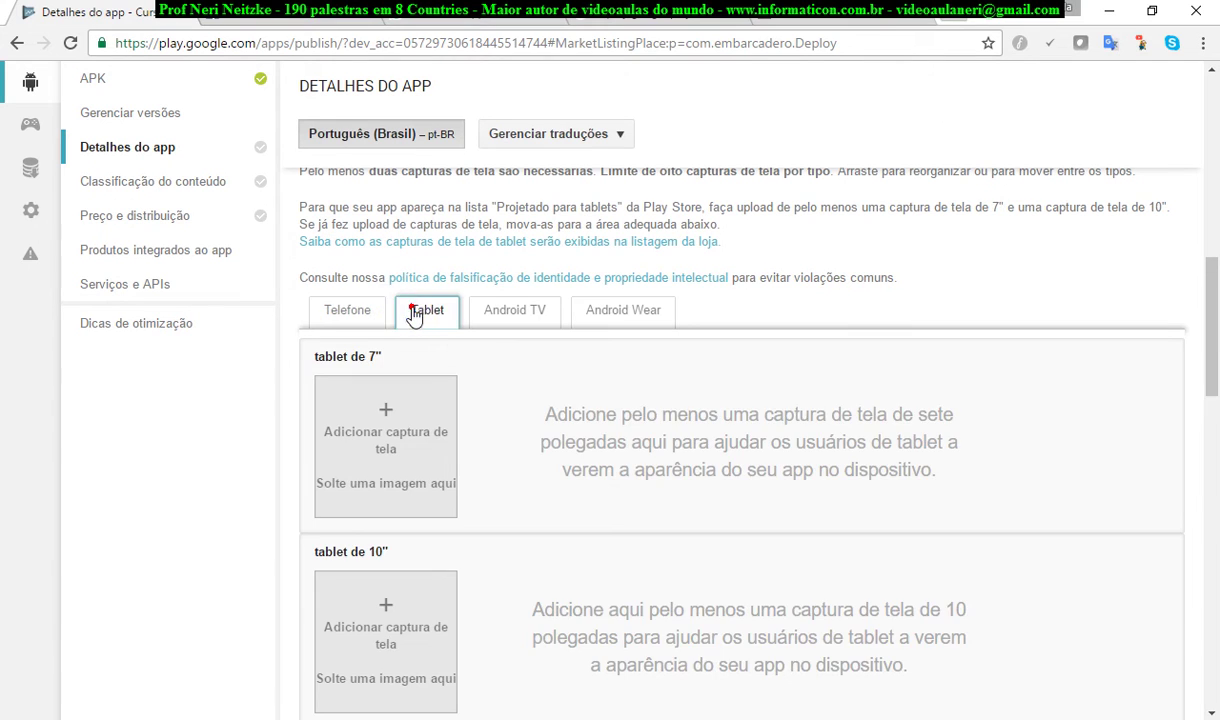
scroll(1016, 480, "down", 3)
scroll(1018, 480, "up", 1)
scroll(1016, 480, "down", 3)
scroll(1018, 480, "up", 3)
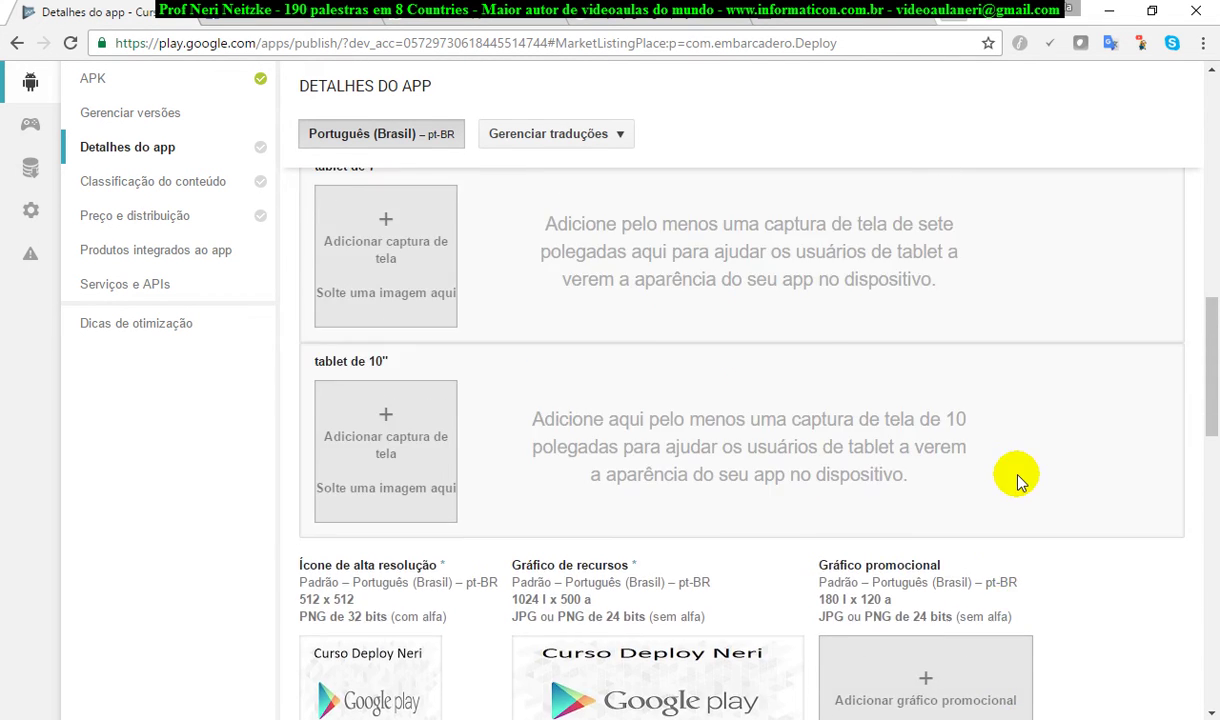
scroll(1016, 480, "up", 1)
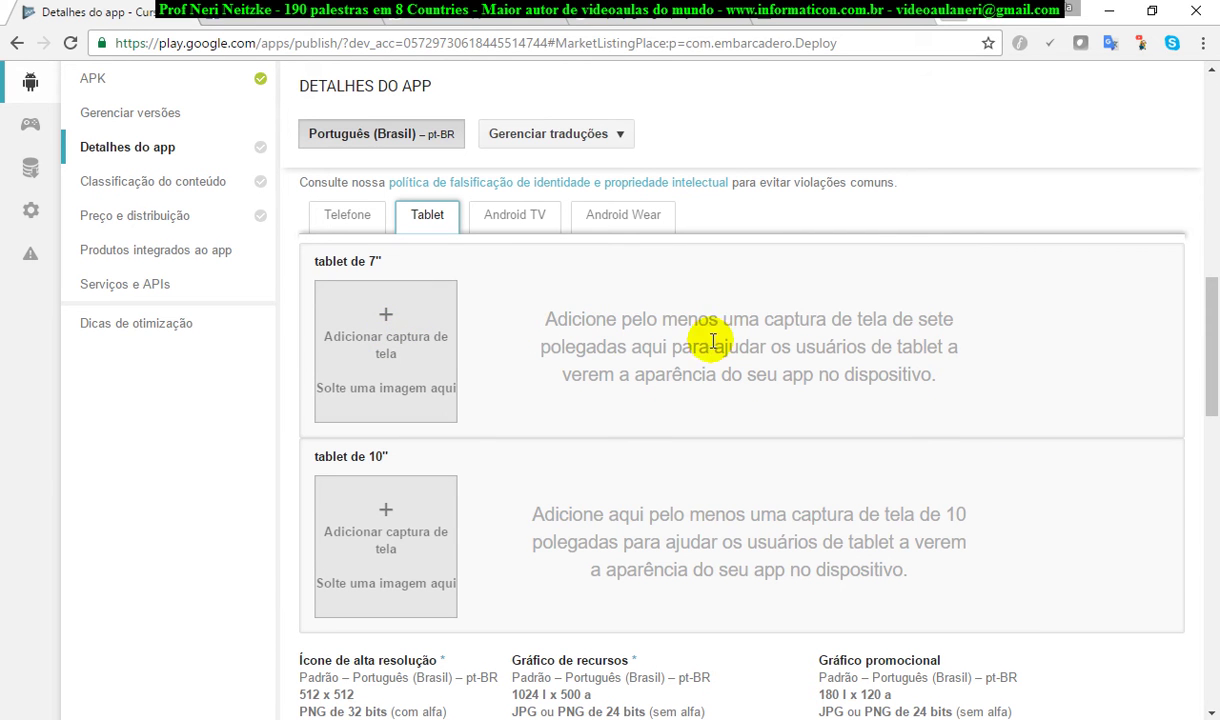
scroll(1033, 445, "down", 4)
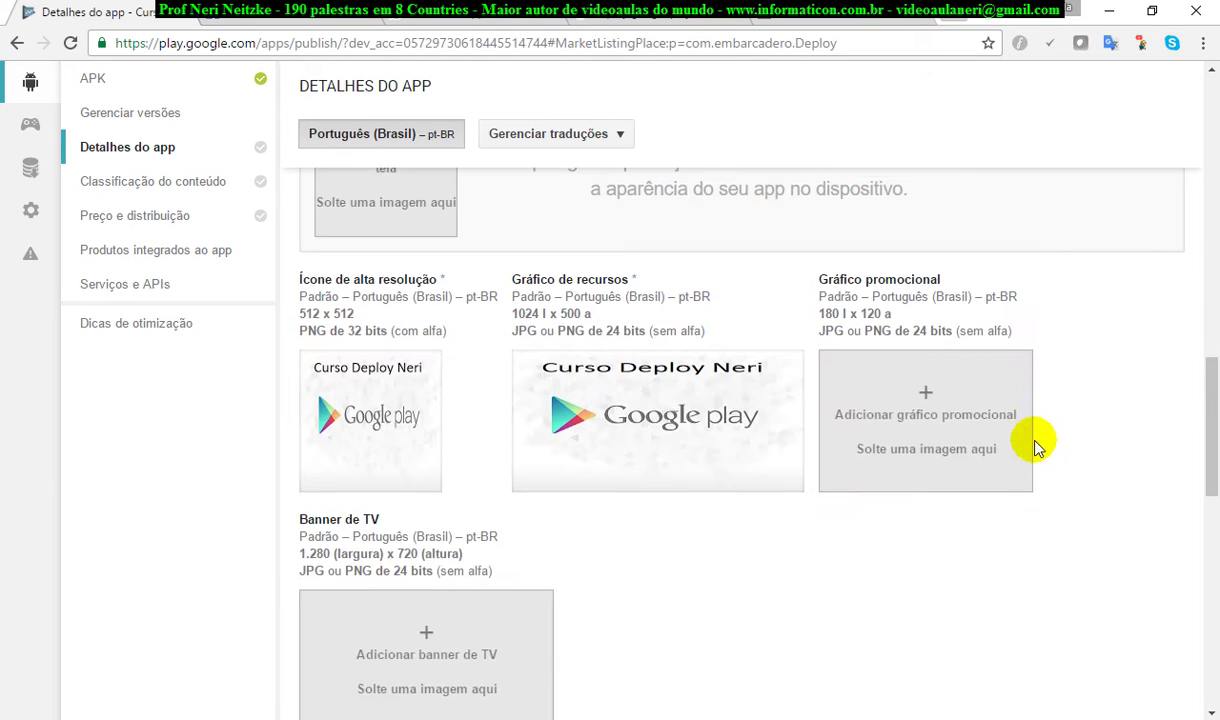
scroll(1037, 447, "down", 4)
scroll(1041, 447, "up", 1)
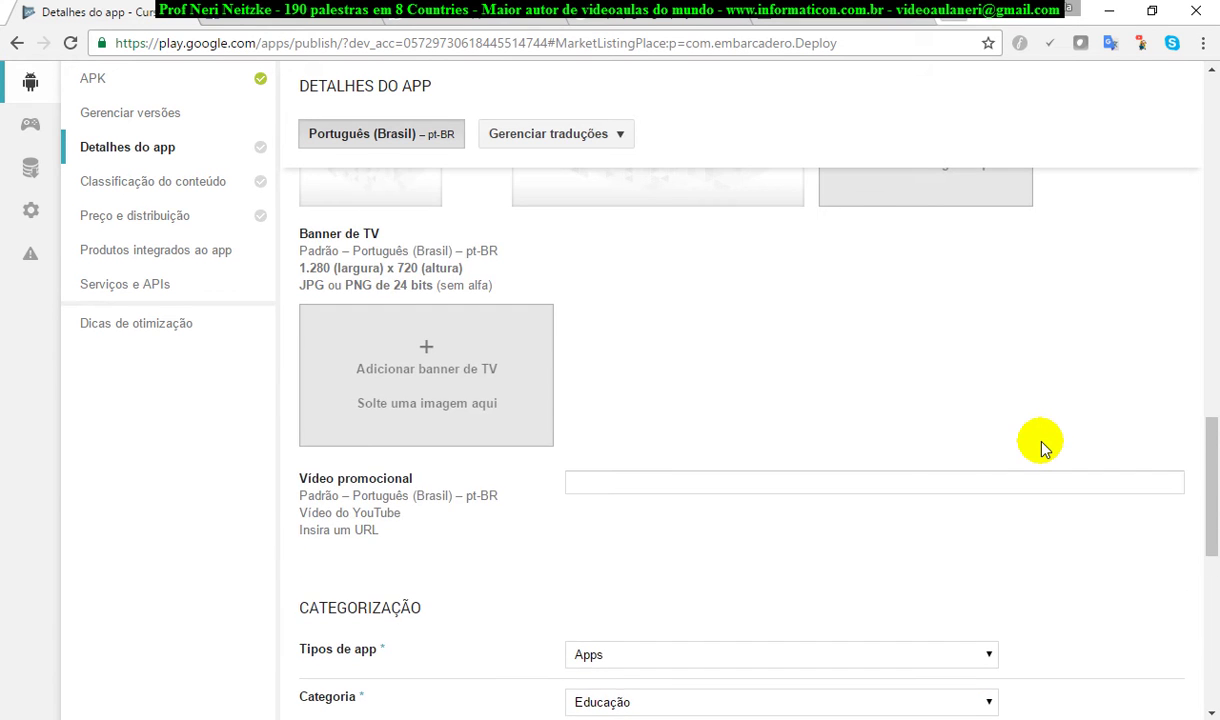
scroll(1041, 447, "up", 8)
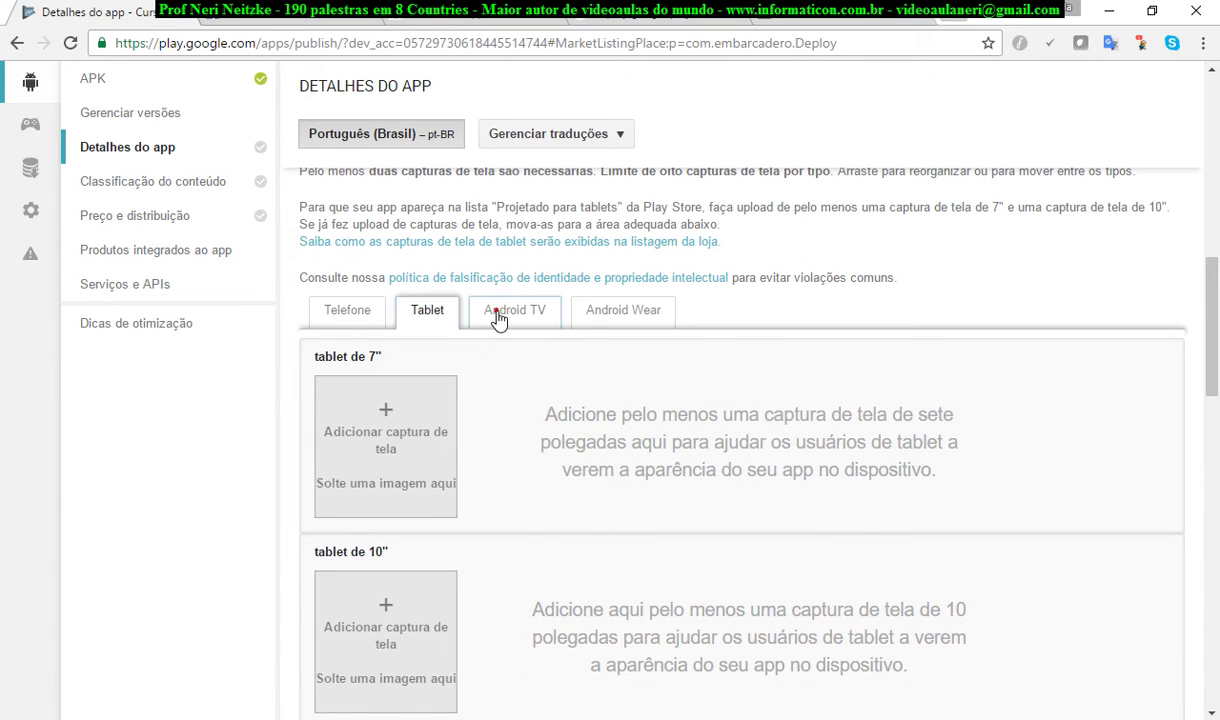
left_click(515, 311)
left_click(623, 312)
scroll(870, 372, "down", 4)
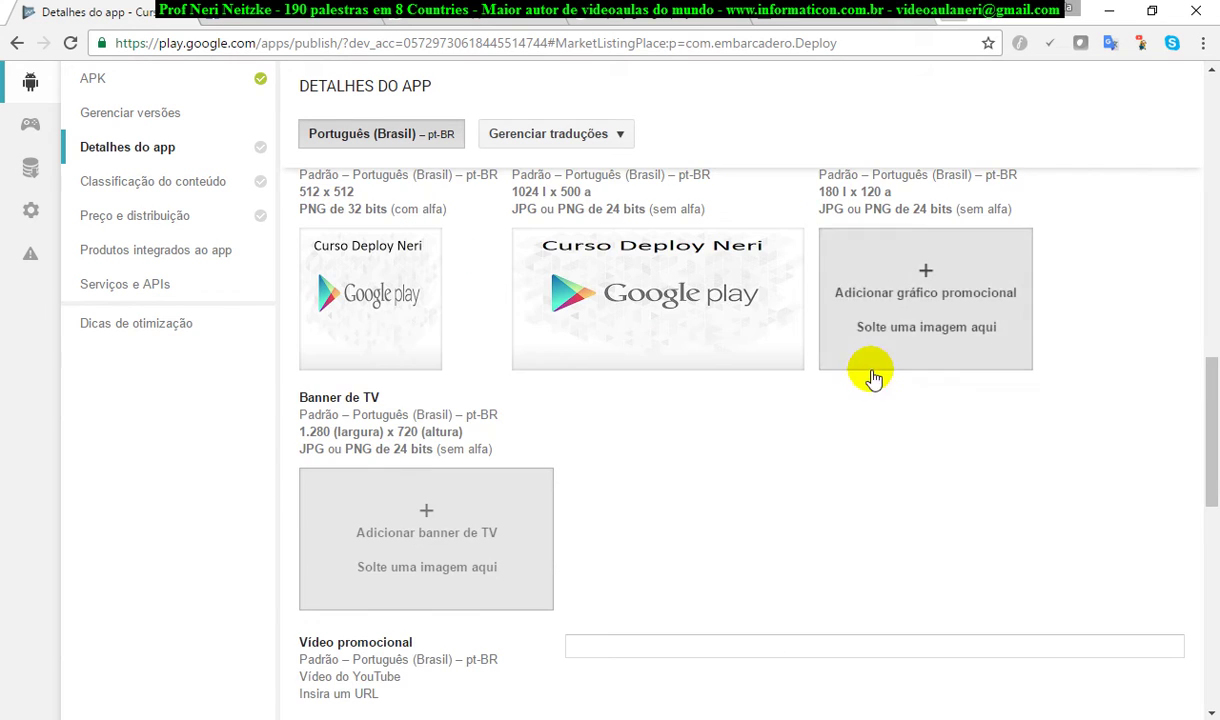
scroll(875, 378, "up", 6)
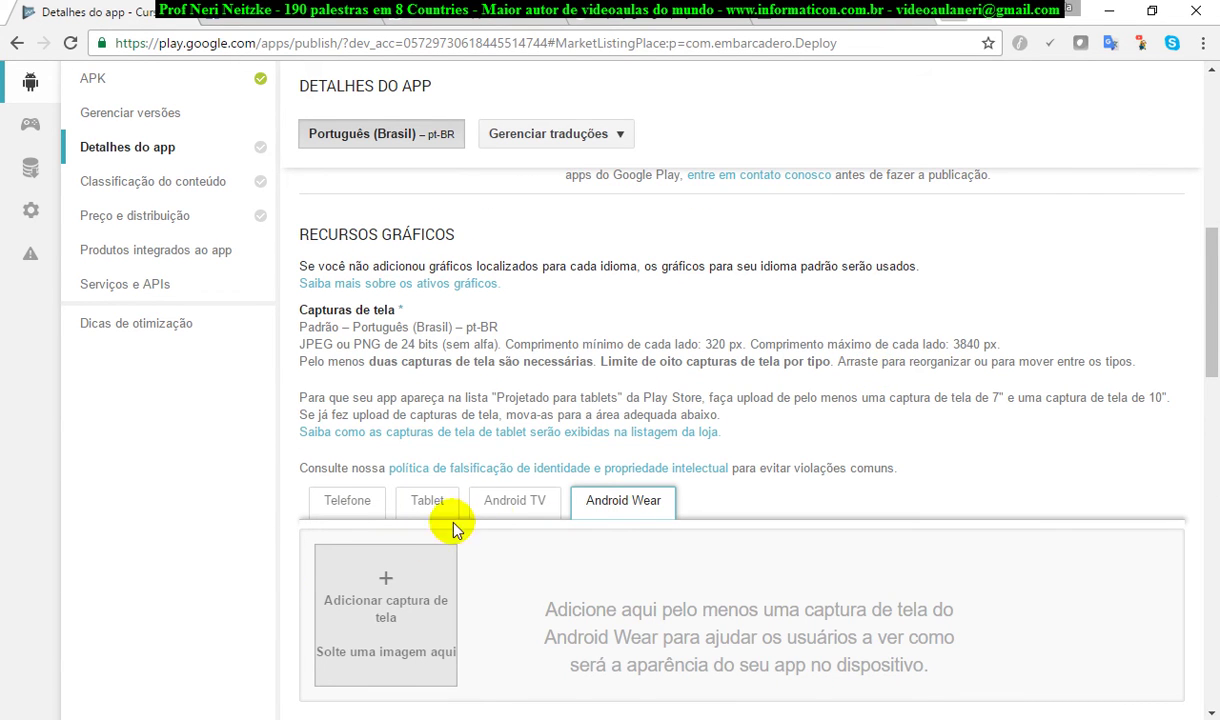
left_click(427, 500)
scroll(800, 528, "down", 2)
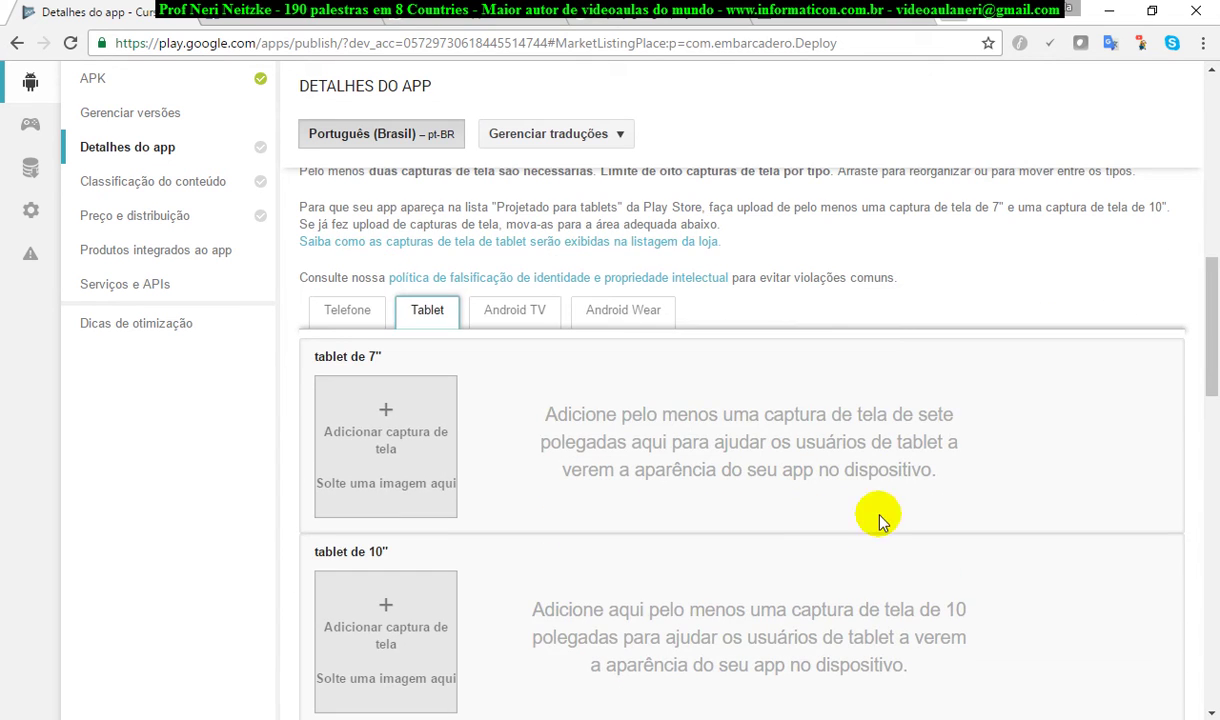
scroll(1022, 485, "down", 2)
scroll(1022, 485, "up", 1)
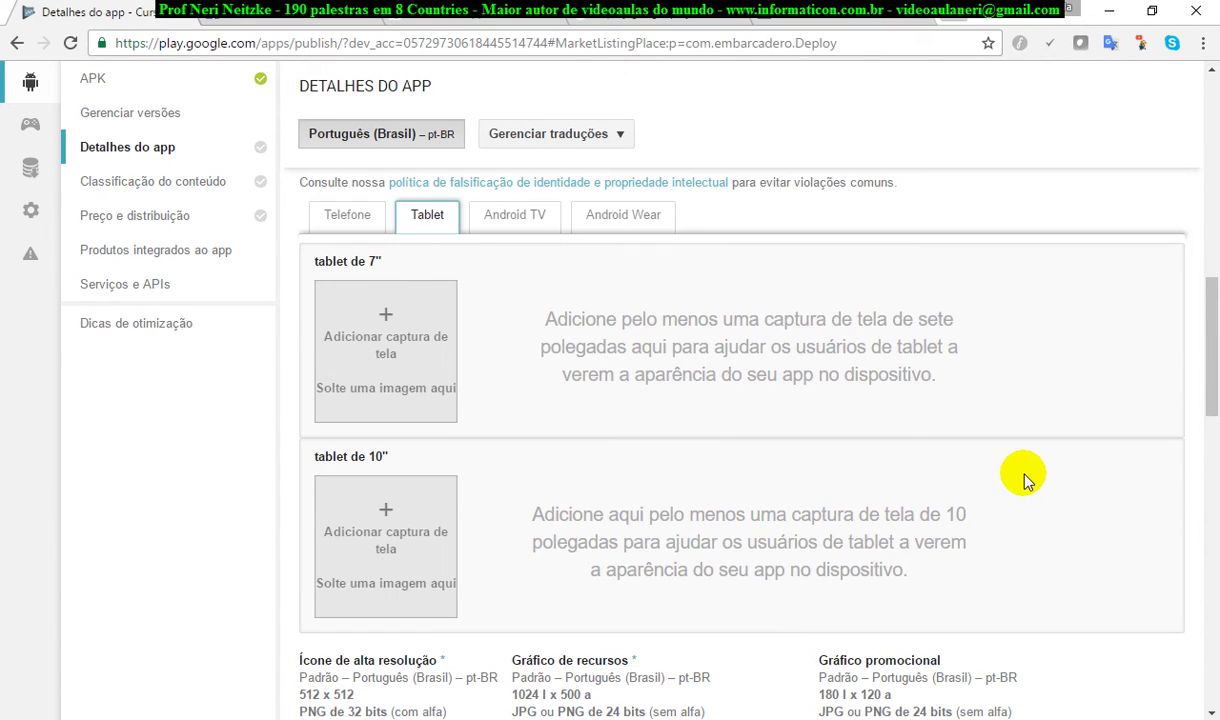
Step: Upload telaprincipal.png as both the 7-inch and the 10-inch tablet screenshots
left_click(413, 347)
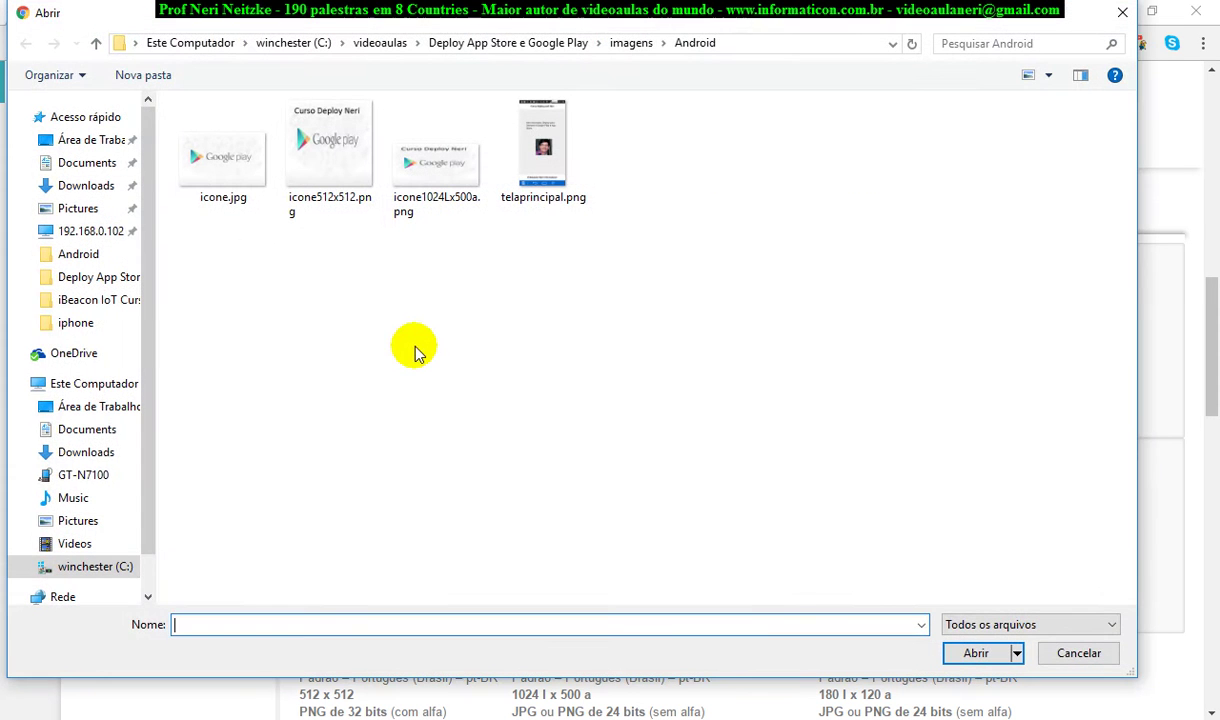
left_click(535, 151)
double_click(535, 151)
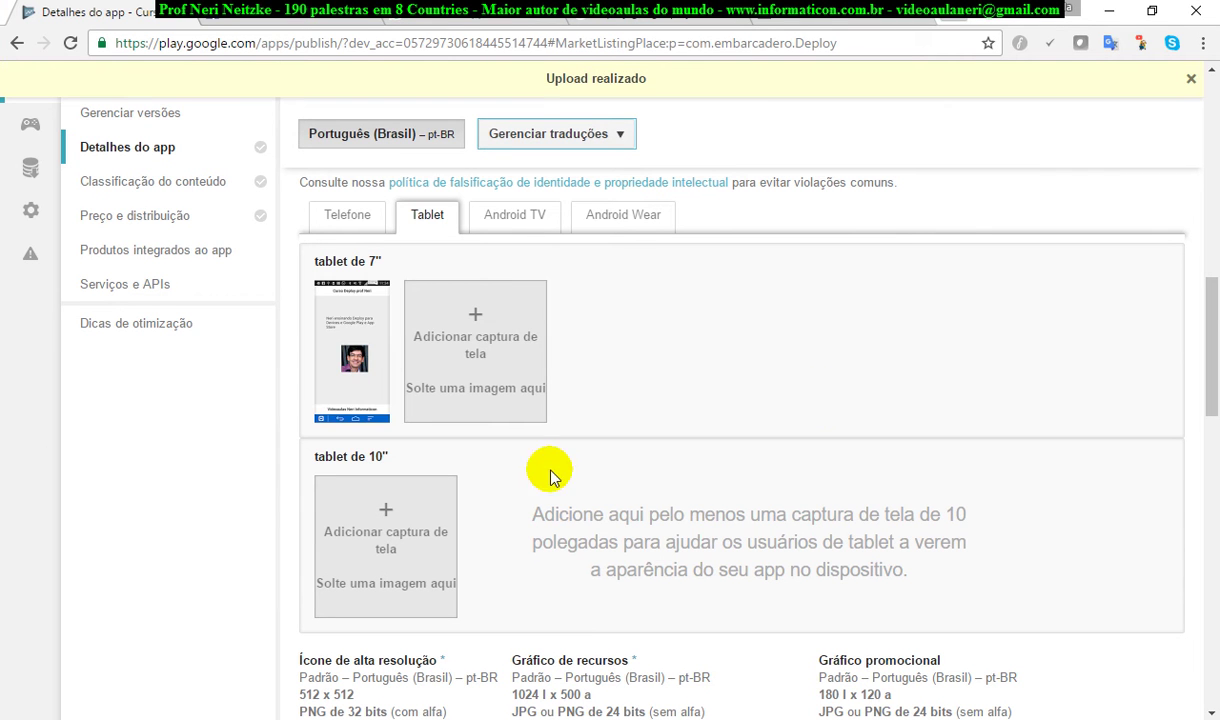
left_click(408, 543)
left_click(520, 190)
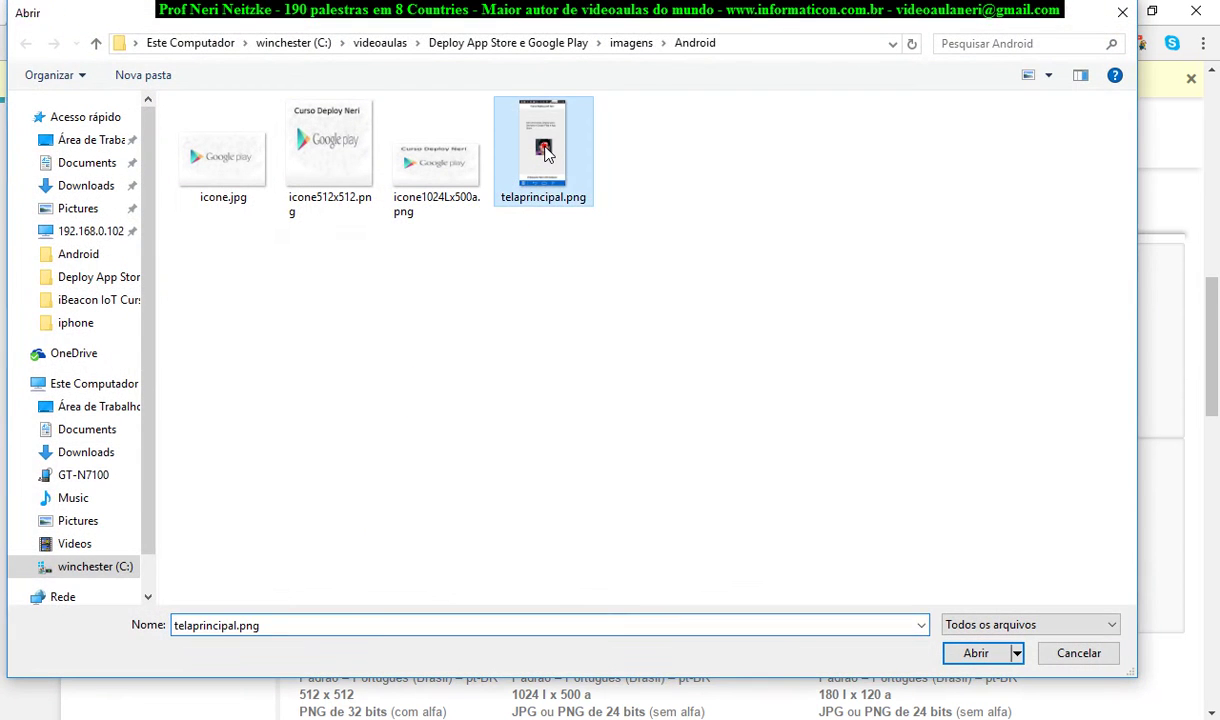
double_click(520, 190)
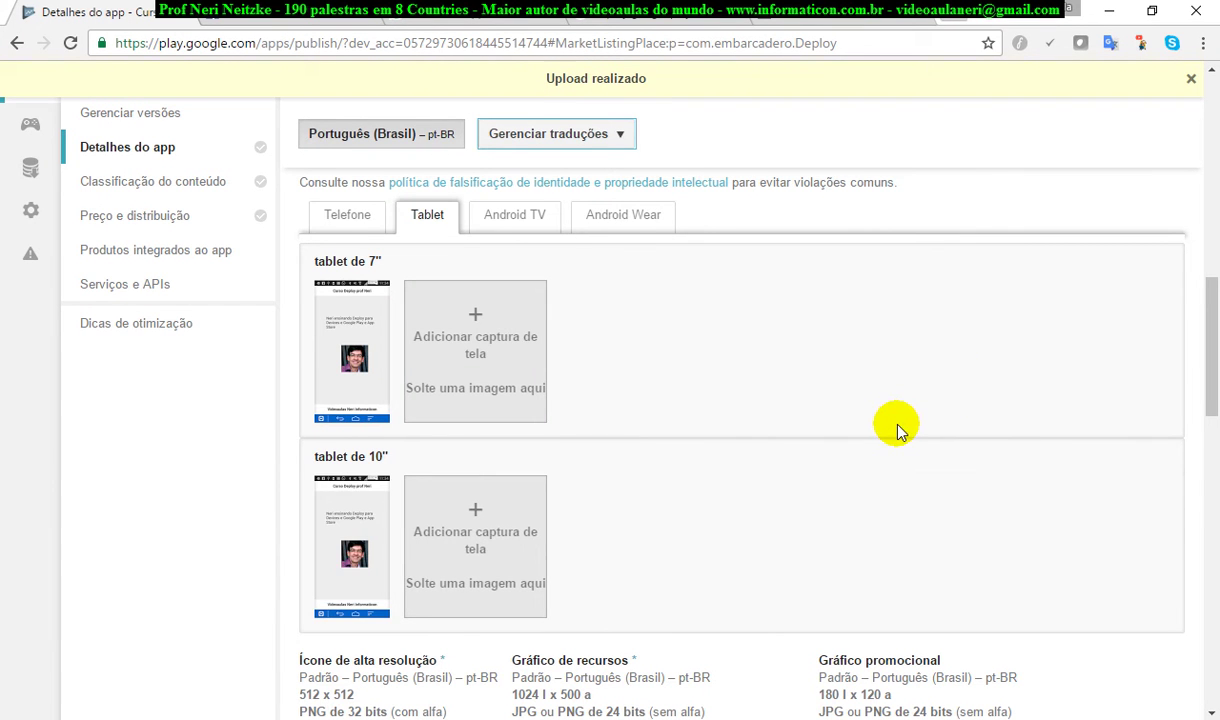
scroll(899, 427, "up", 10)
scroll(890, 428, "up", 1)
Step: Save the draft and review the remaining publishing requirements before closing the list
left_click(1000, 203)
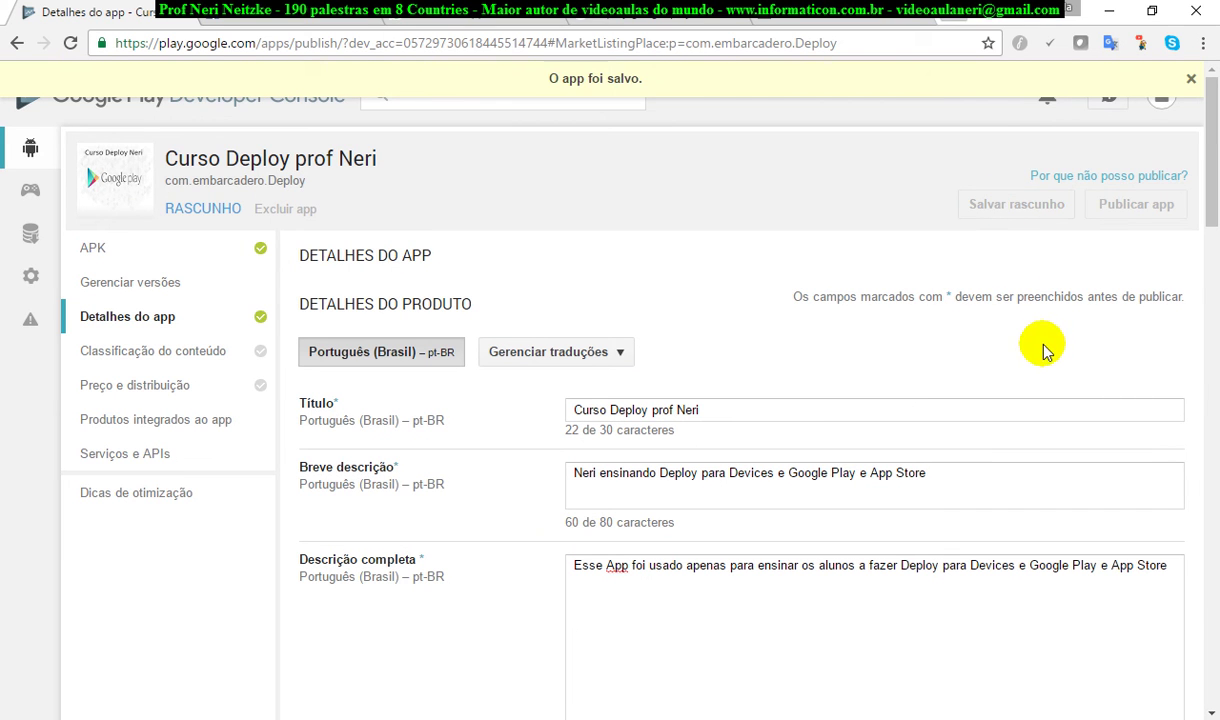
left_click(1075, 176)
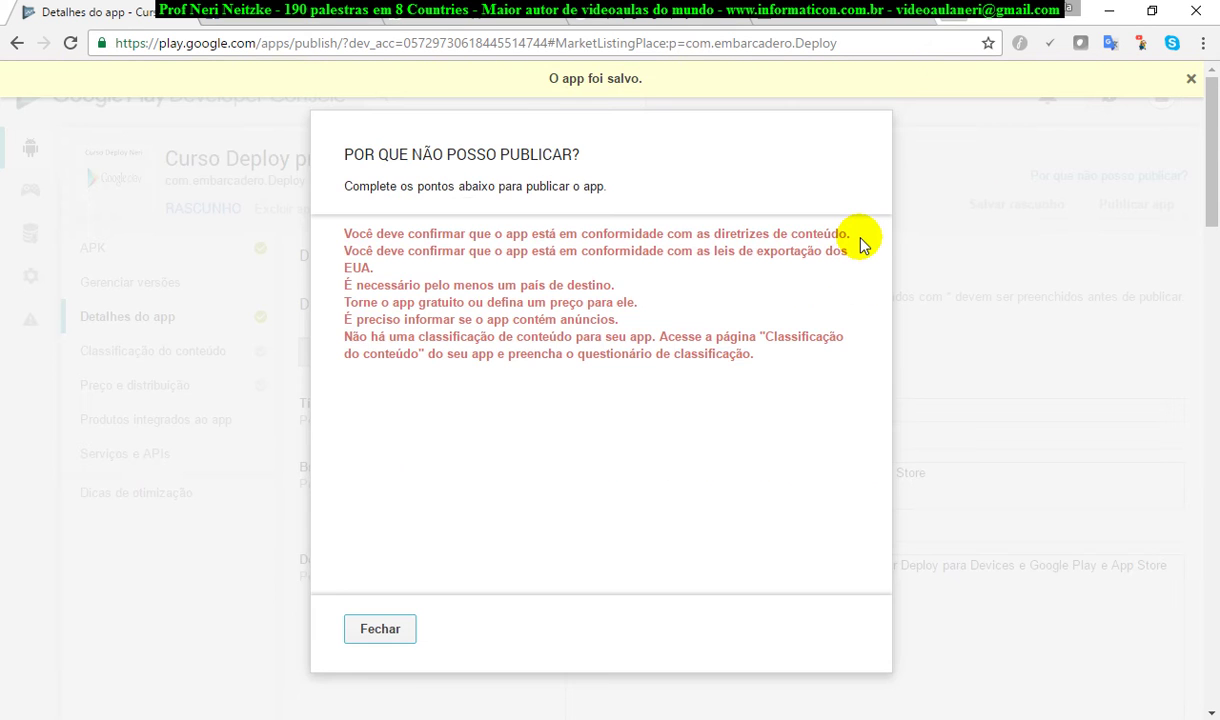
left_click(343, 233)
left_click_drag(345, 231, 847, 238)
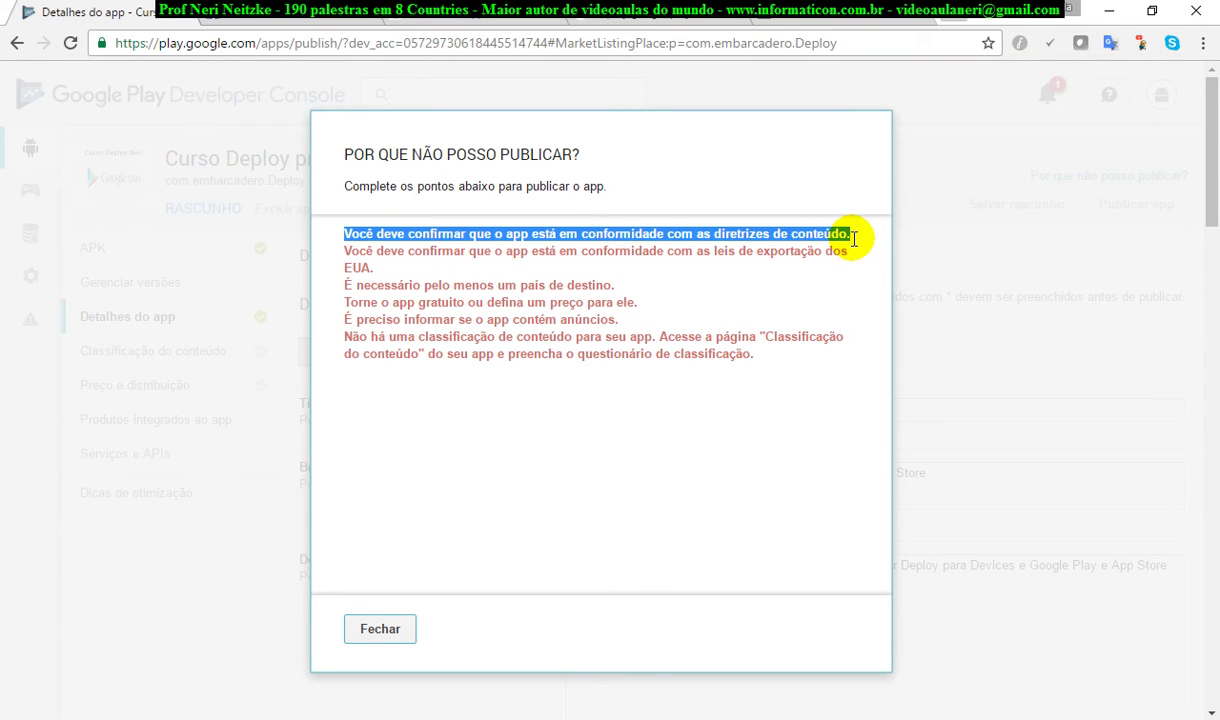
left_click(398, 629)
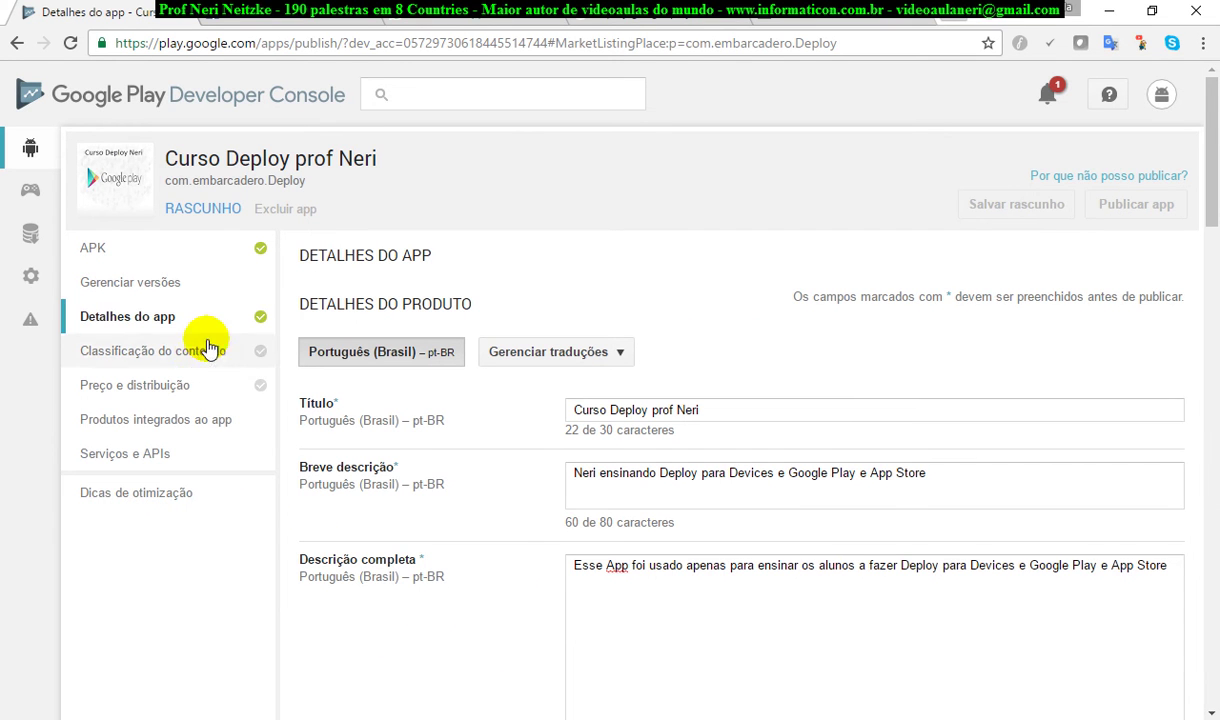
Step: Start the content rating questionnaire and enter the contact e-mail address
left_click(181, 353)
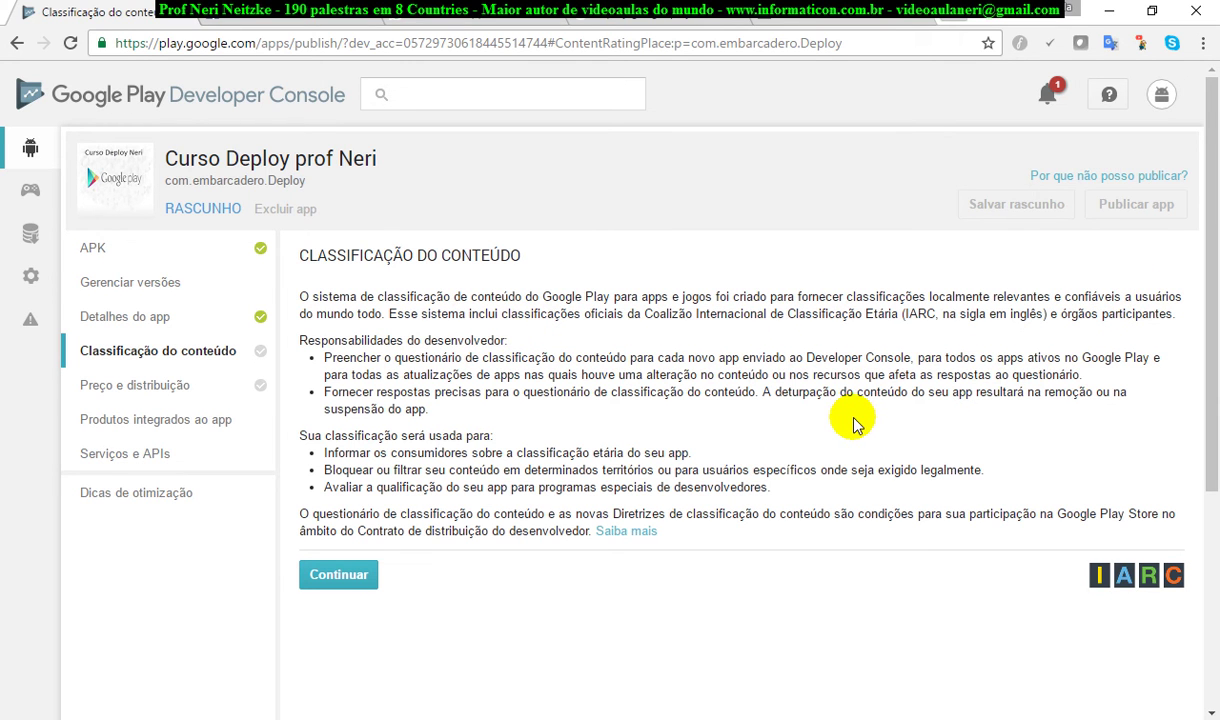
left_click(345, 577)
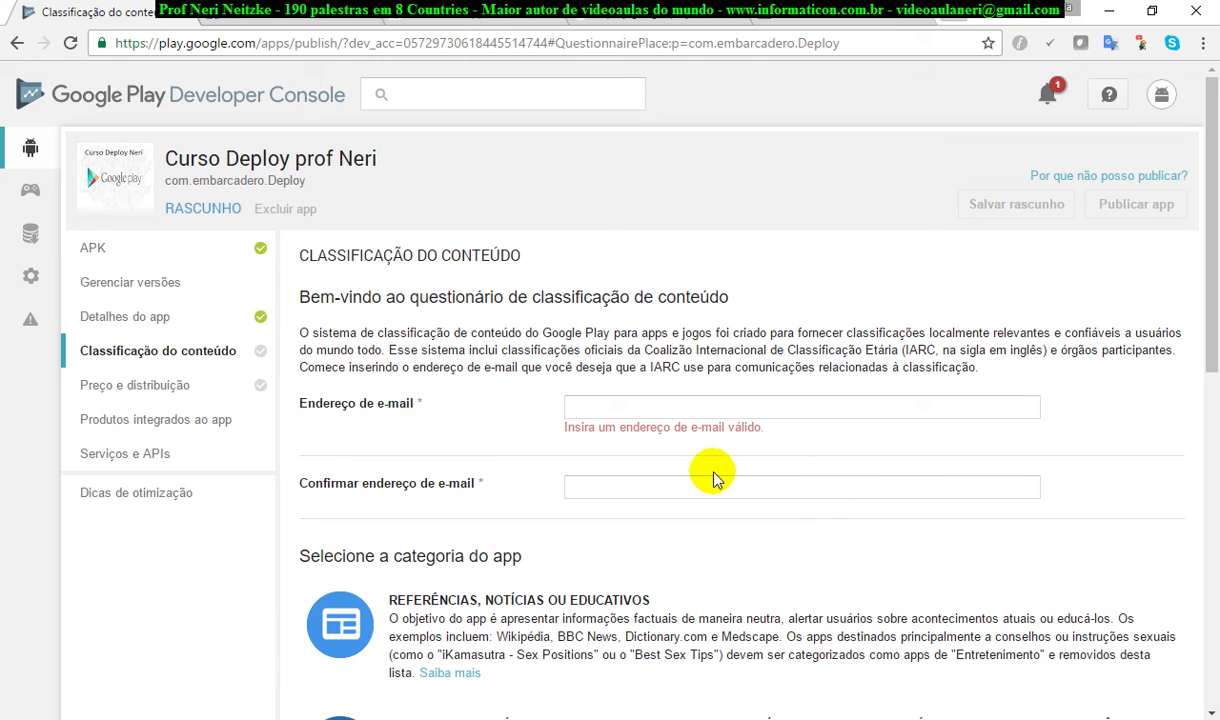
left_click(631, 396)
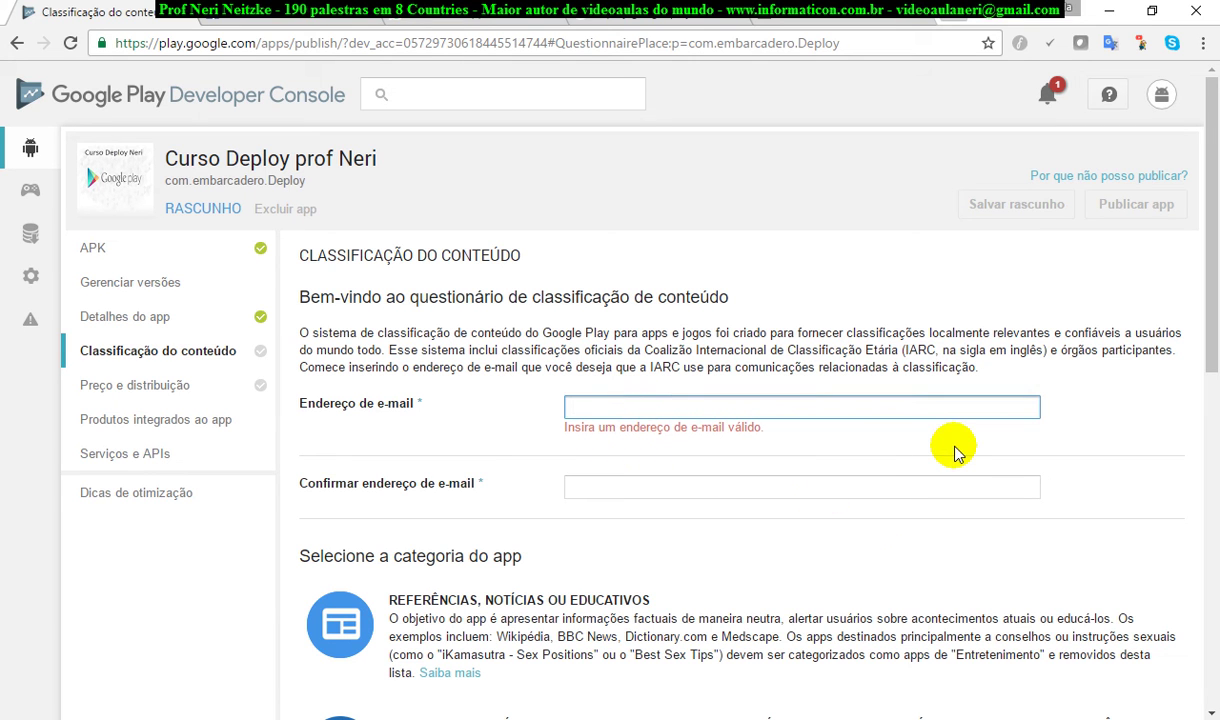
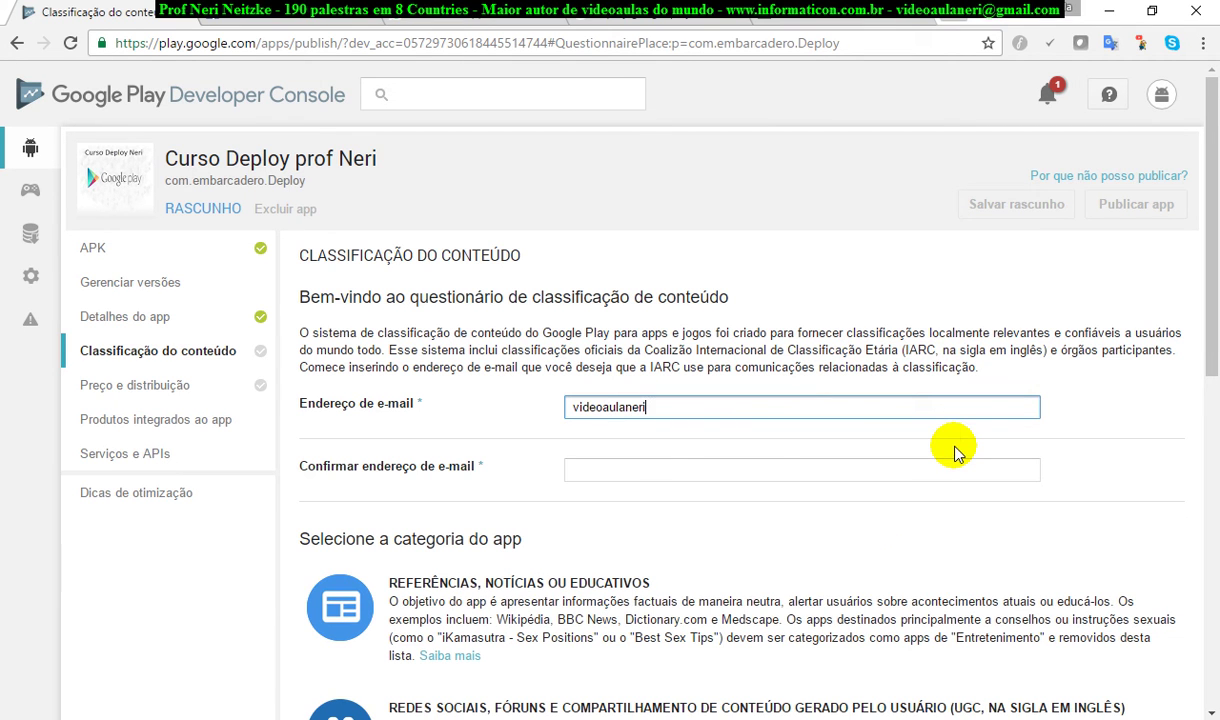
key("Tab")
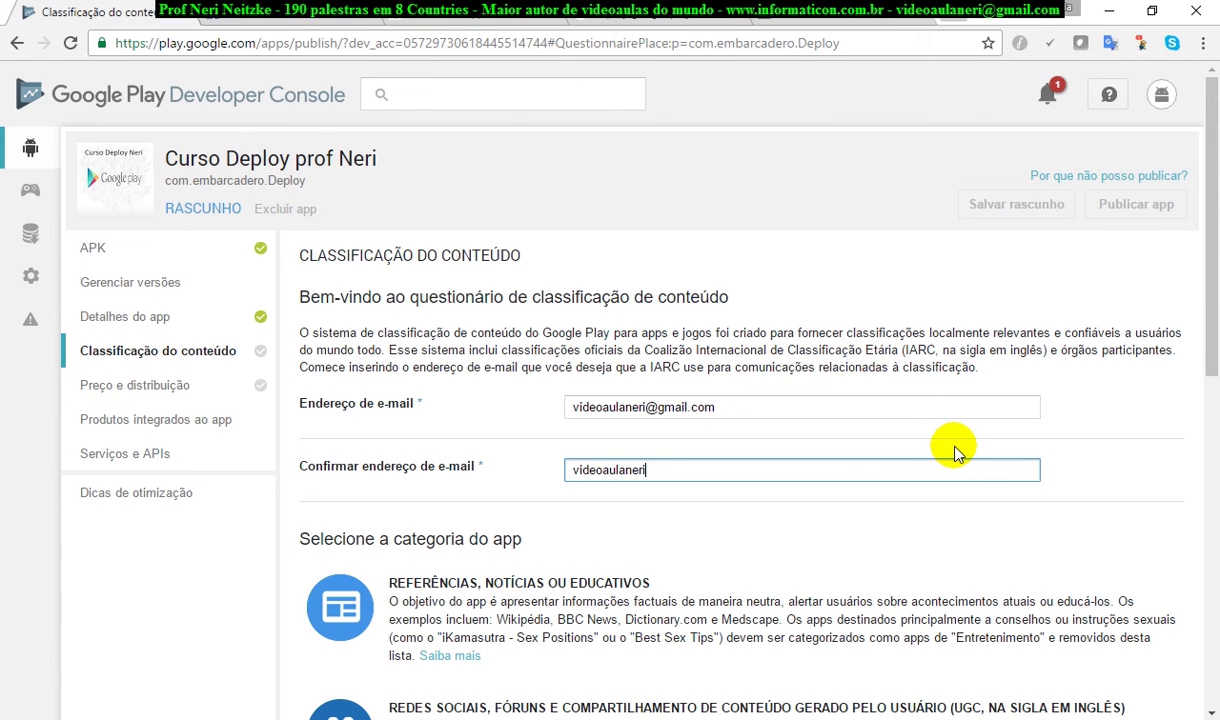
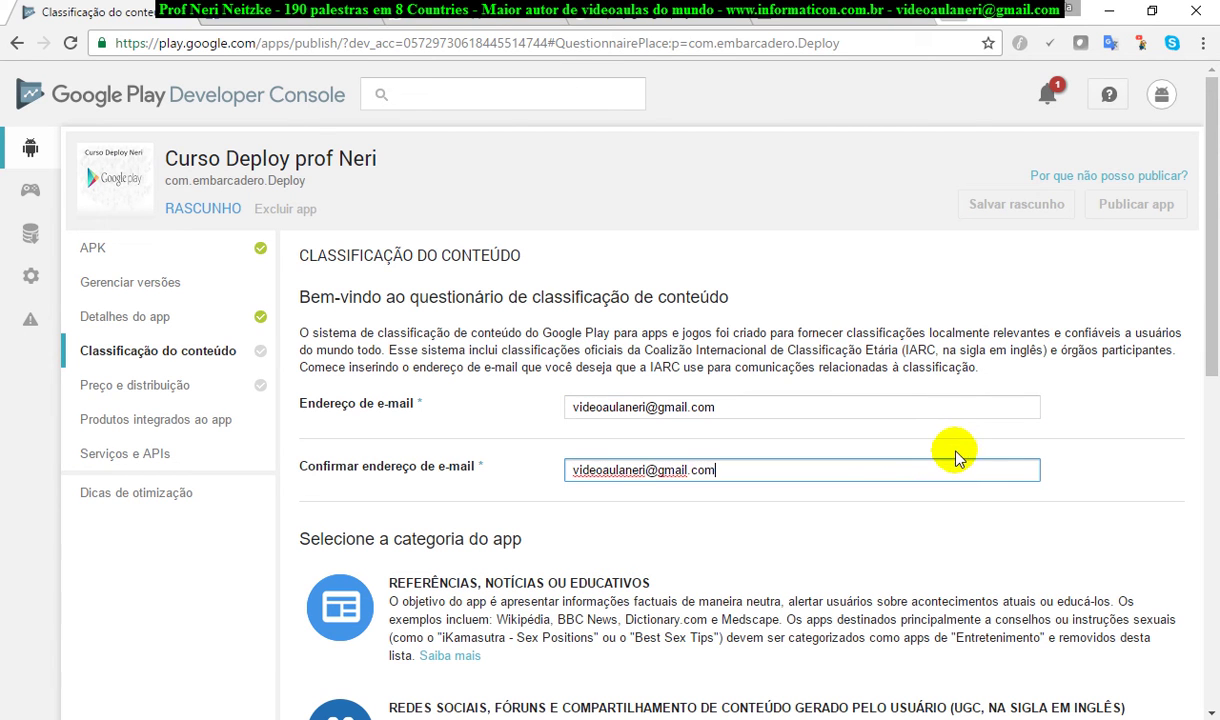
Step: Choose the UTILITÁRIO, PRODUTIVIDADE, COMUNICAÇÃO E OUTROS app category
scroll(948, 447, "down", 3)
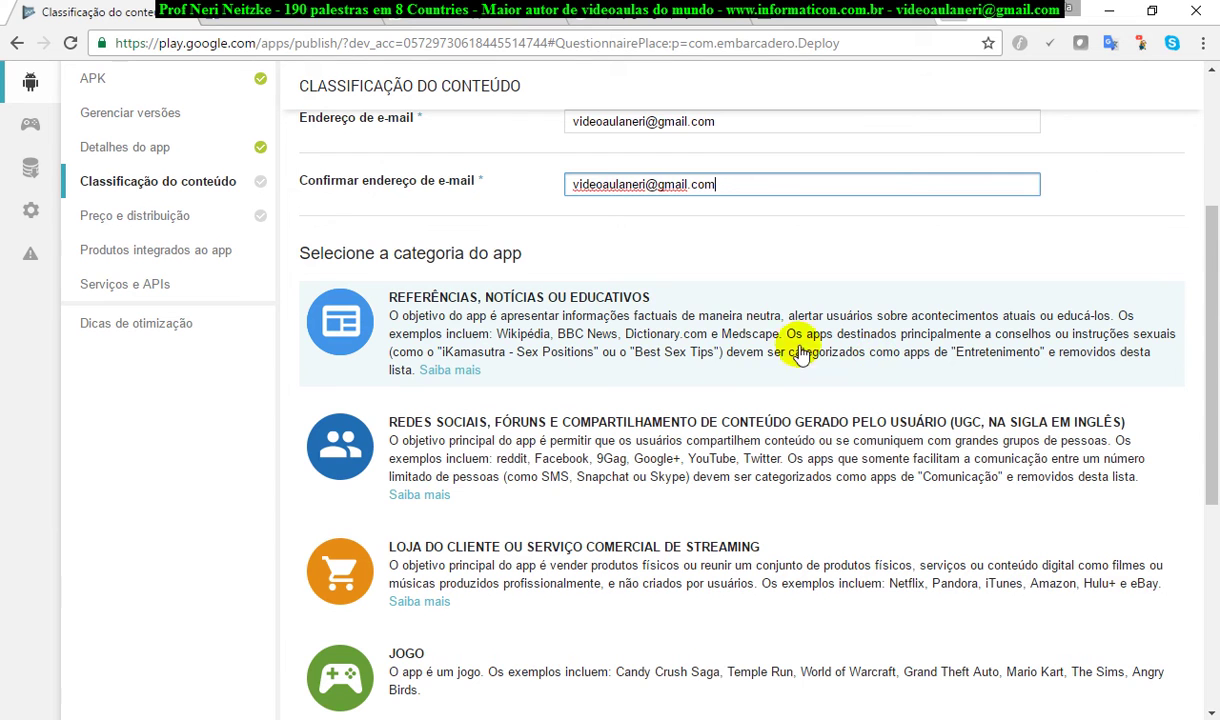
scroll(1031, 498, "down", 2)
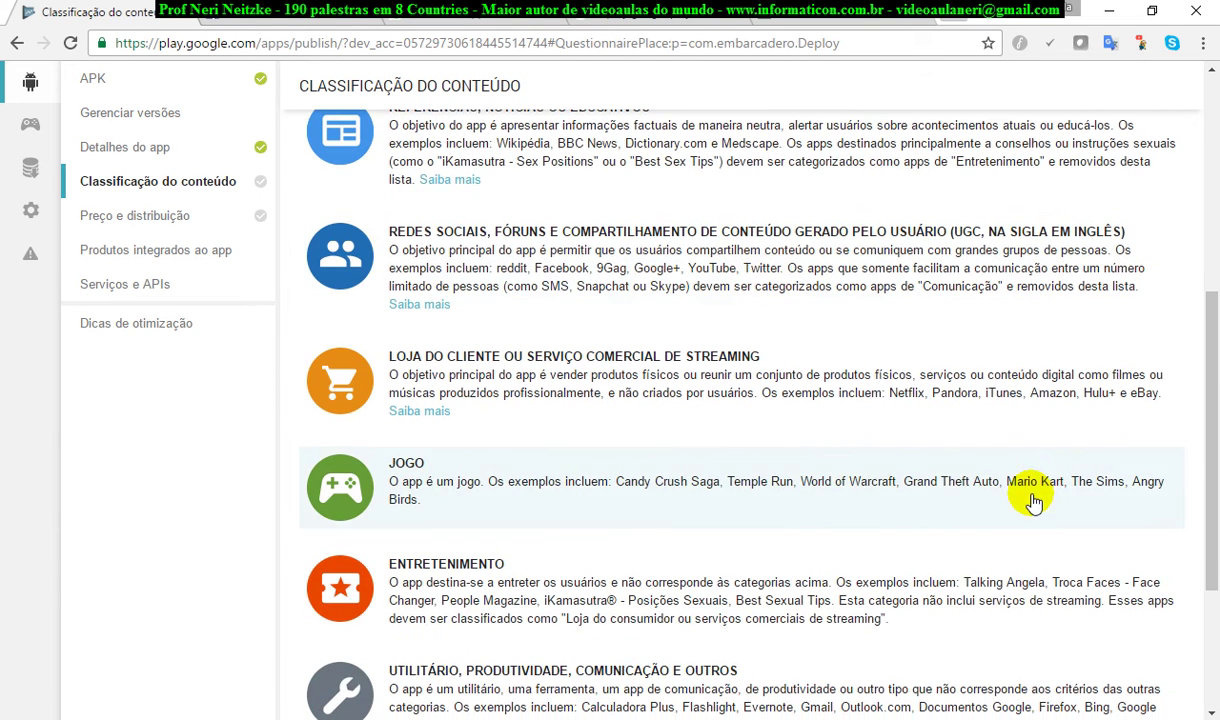
scroll(1057, 517, "down", 1)
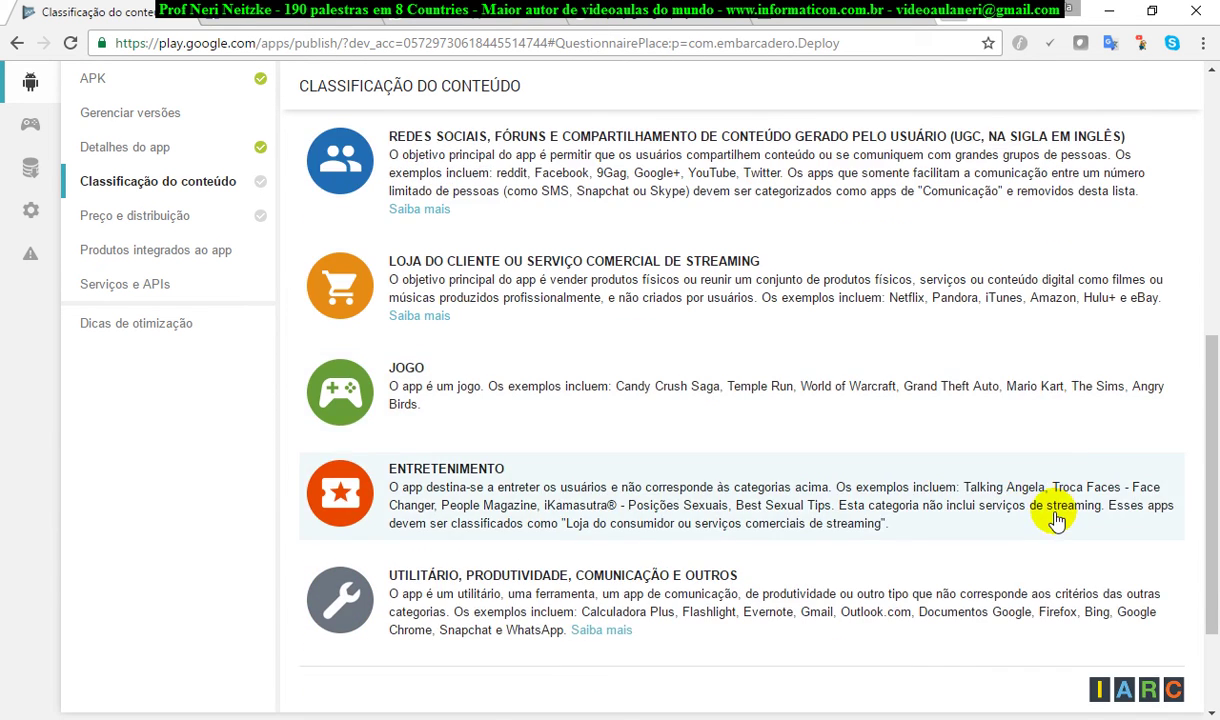
scroll(1000, 517, "down", 1)
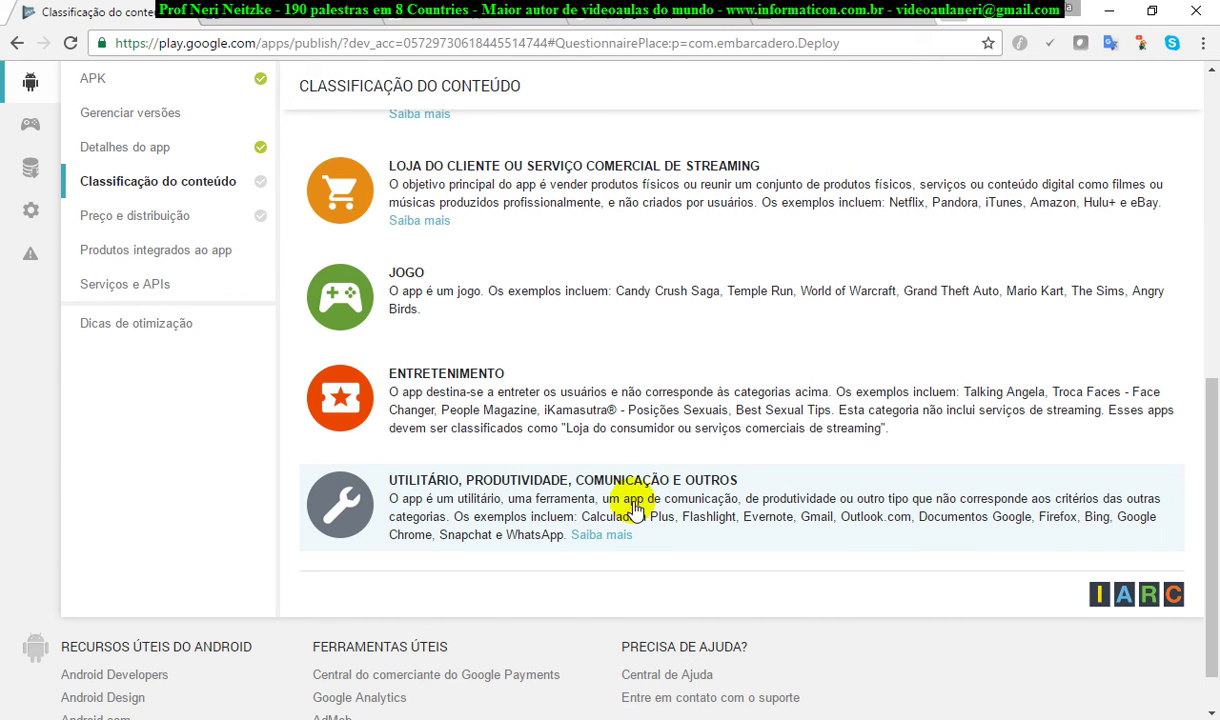
left_click(683, 496)
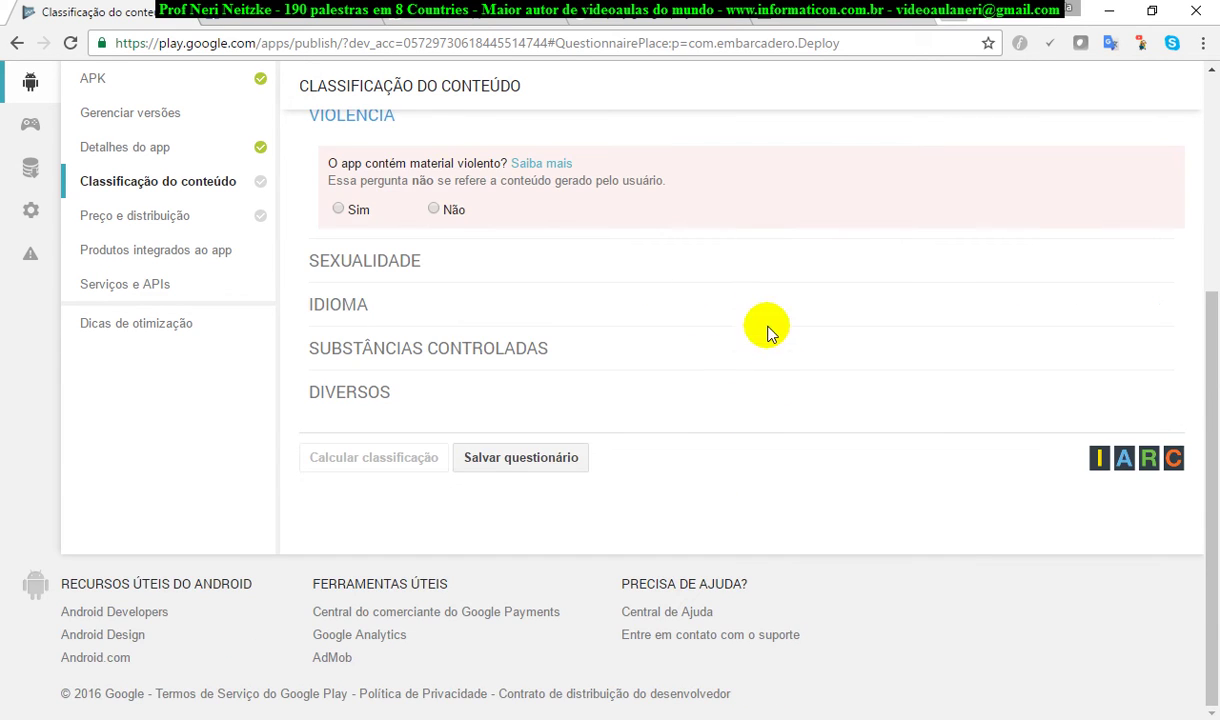
Step: Answer Não to the violence, sexuality, language and controlled substances questions
scroll(790, 345, "up", 2)
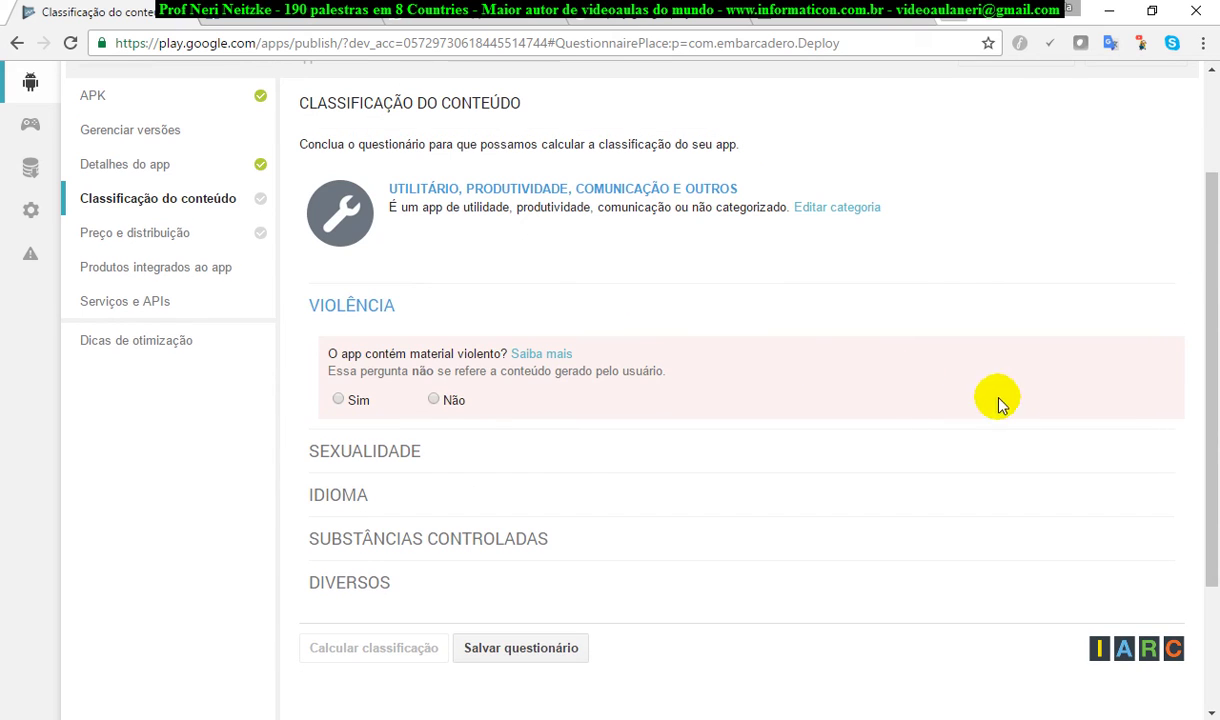
left_click(434, 401)
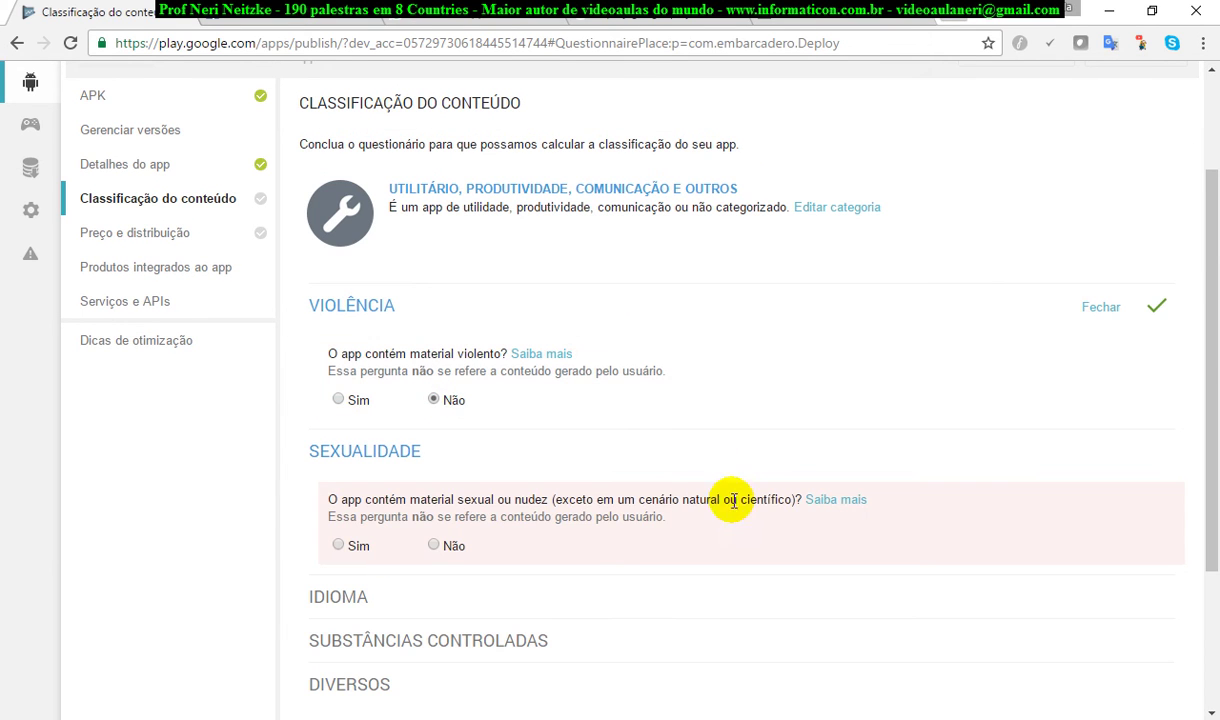
left_click(434, 544)
scroll(905, 577, "down", 2)
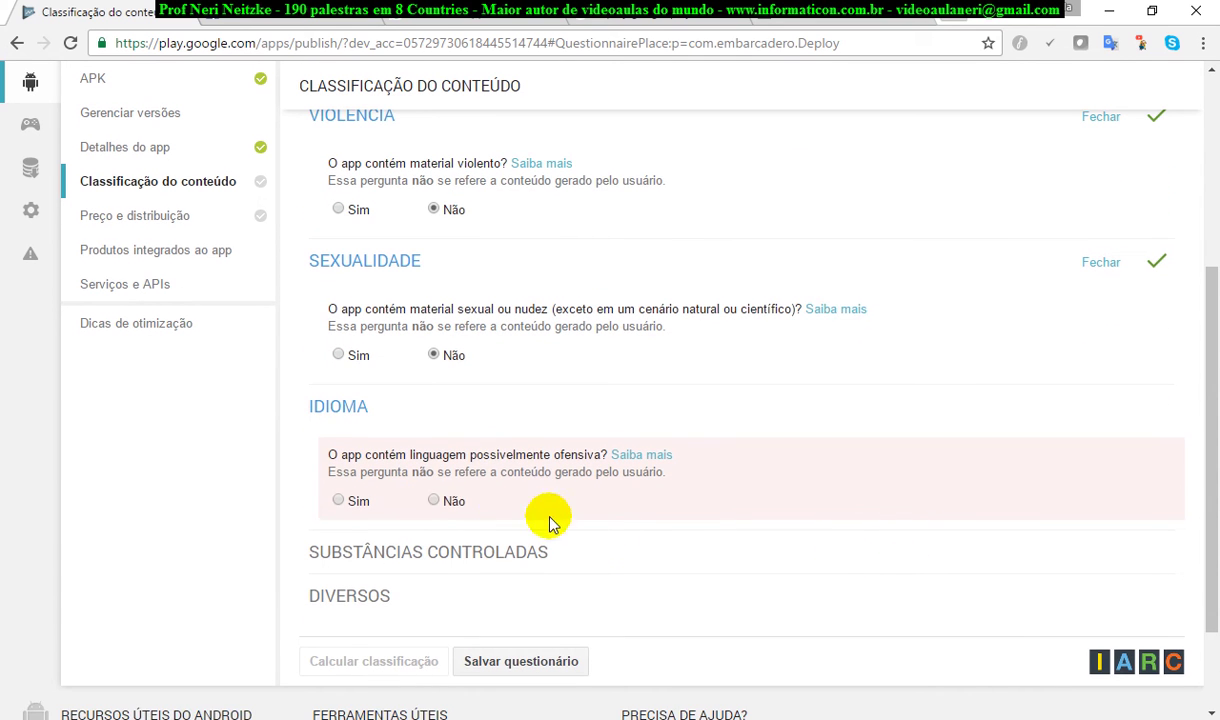
left_click(445, 505)
scroll(940, 540, "down", 2)
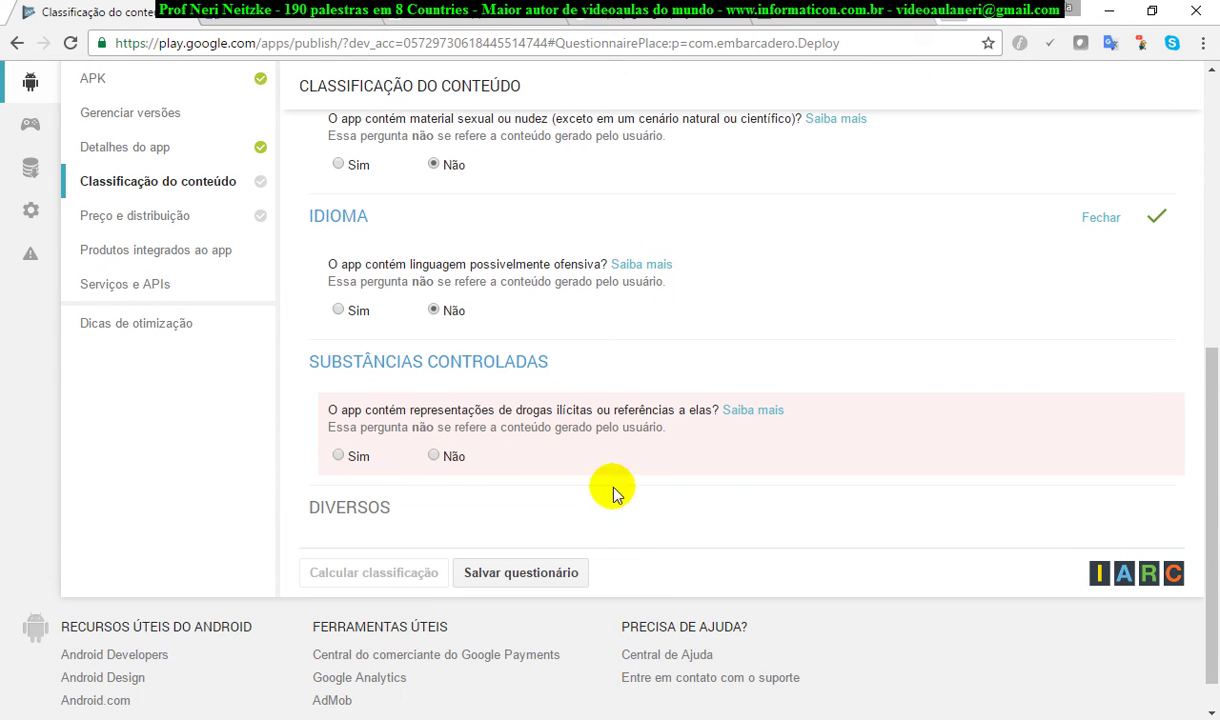
left_click(433, 456)
scroll(703, 479, "down", 3)
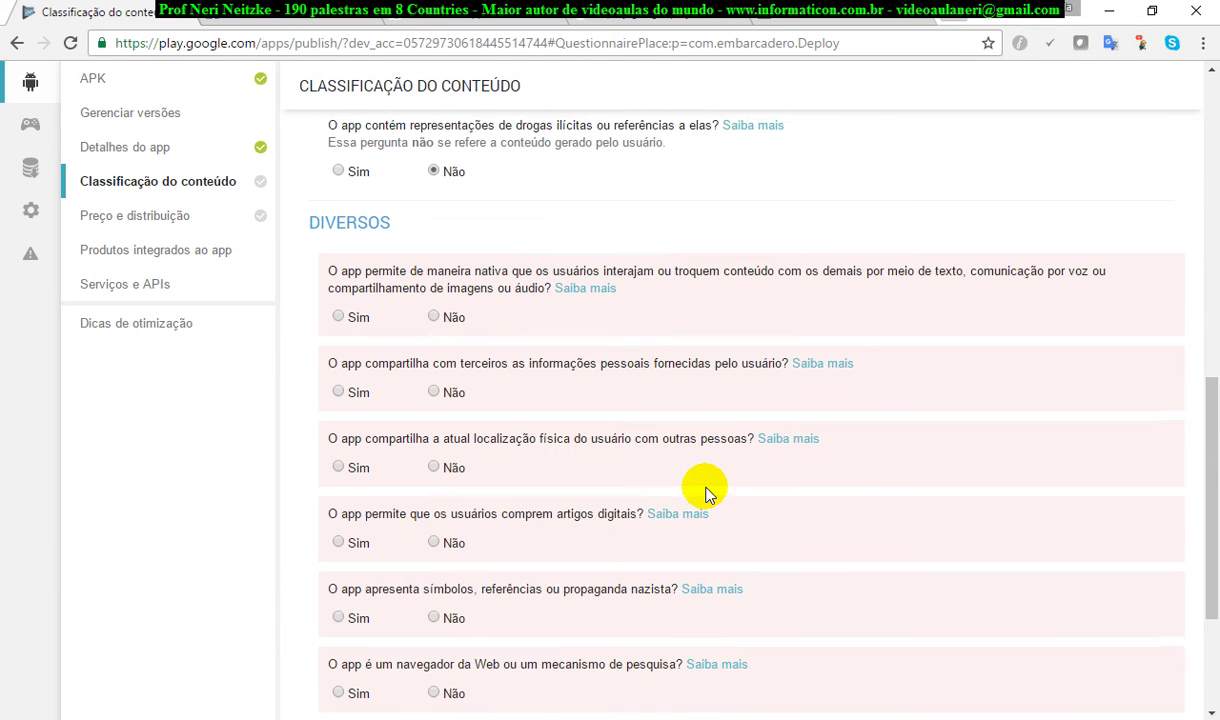
Step: Answer Não to all Diversos questions and save the questionnaire
left_click(434, 316)
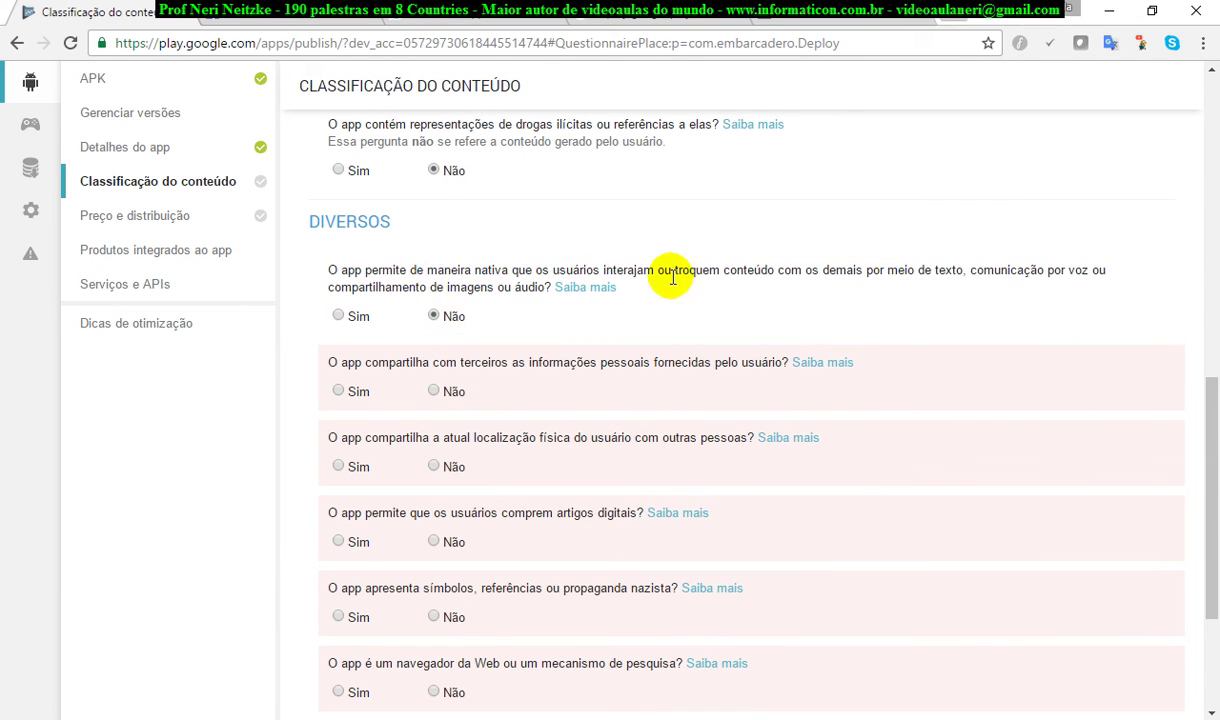
left_click(434, 393)
left_click(433, 468)
left_click(433, 541)
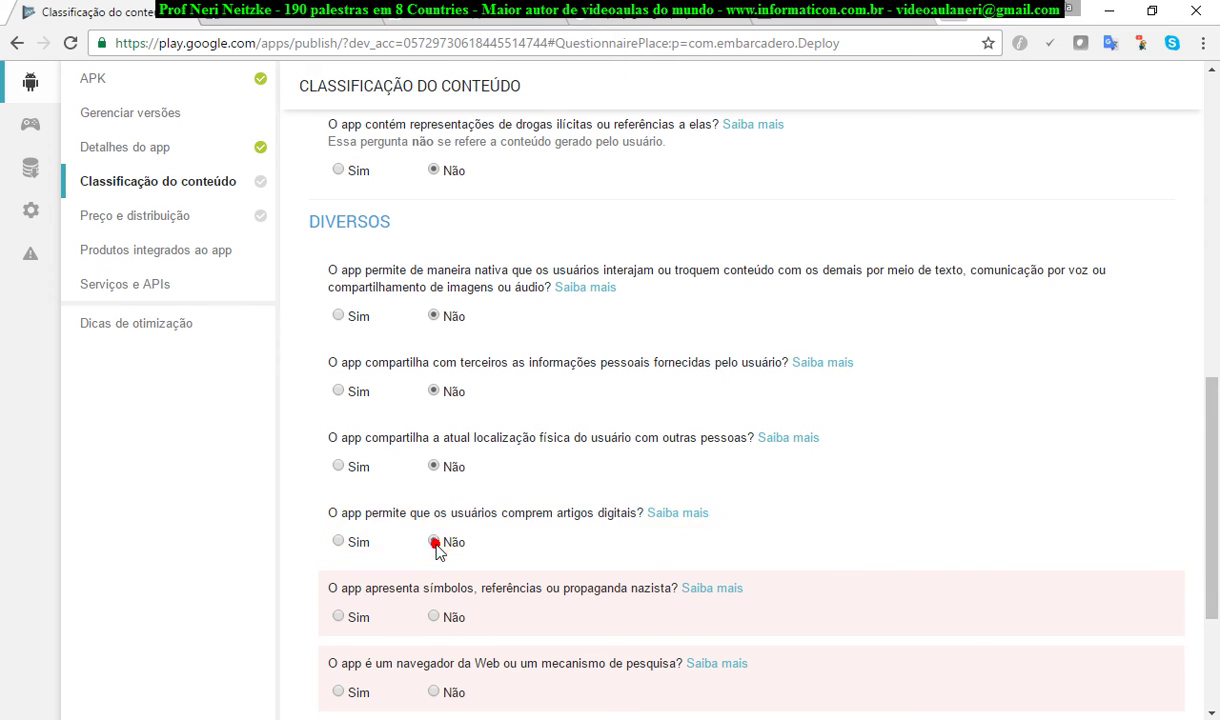
scroll(912, 535, "down", 2)
left_click(432, 425)
left_click(434, 501)
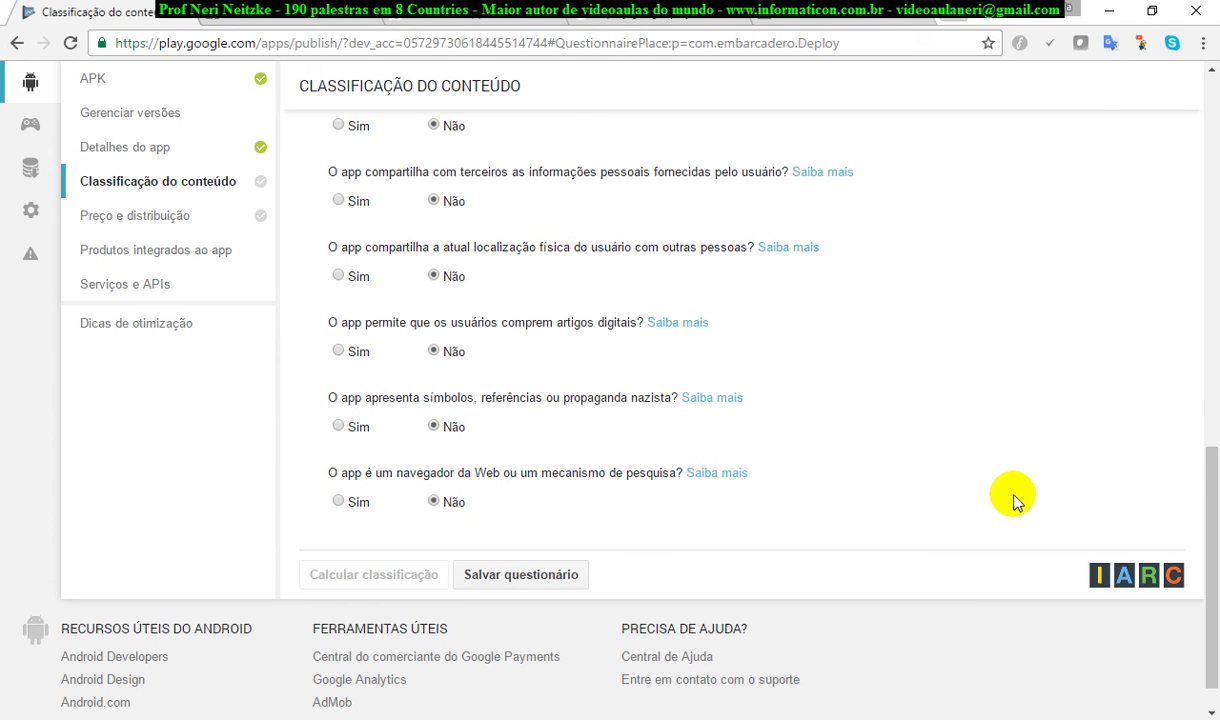
scroll(1010, 500, "down", 1)
left_click(564, 530)
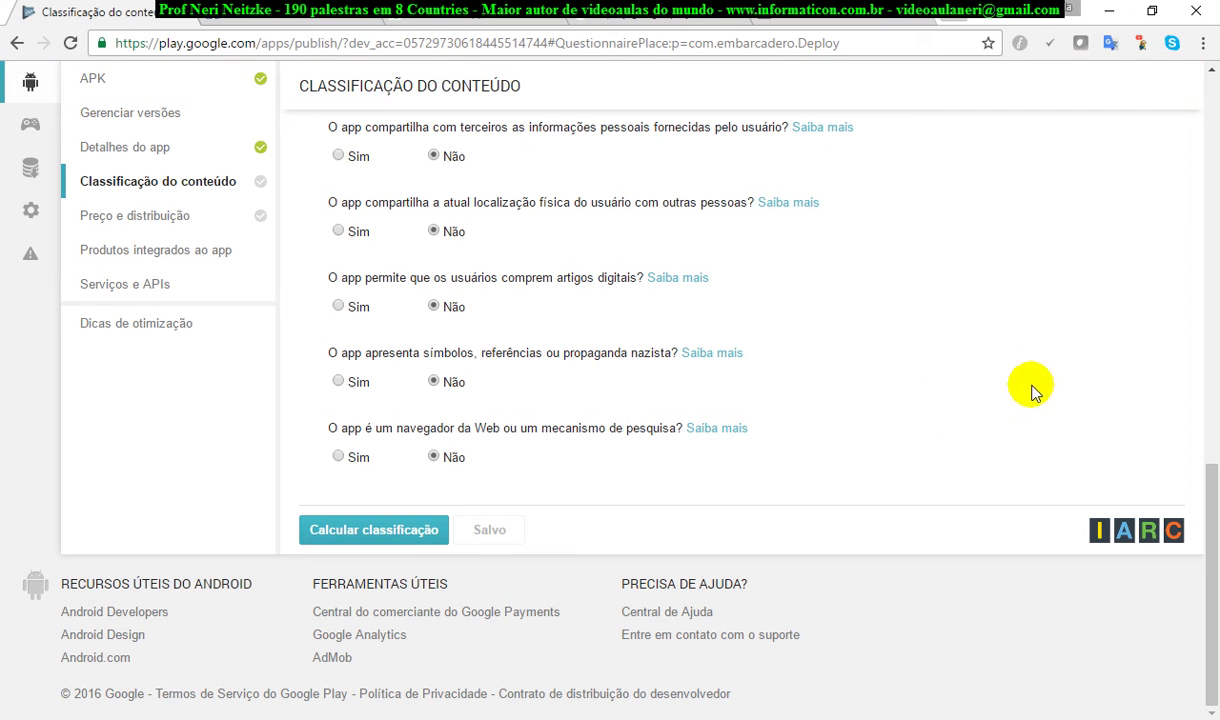
Step: Calculate and apply the content rating (Livre, PEGI 3, USK 0, IARC 3+), then go to Preço e distribuição
left_click(398, 532)
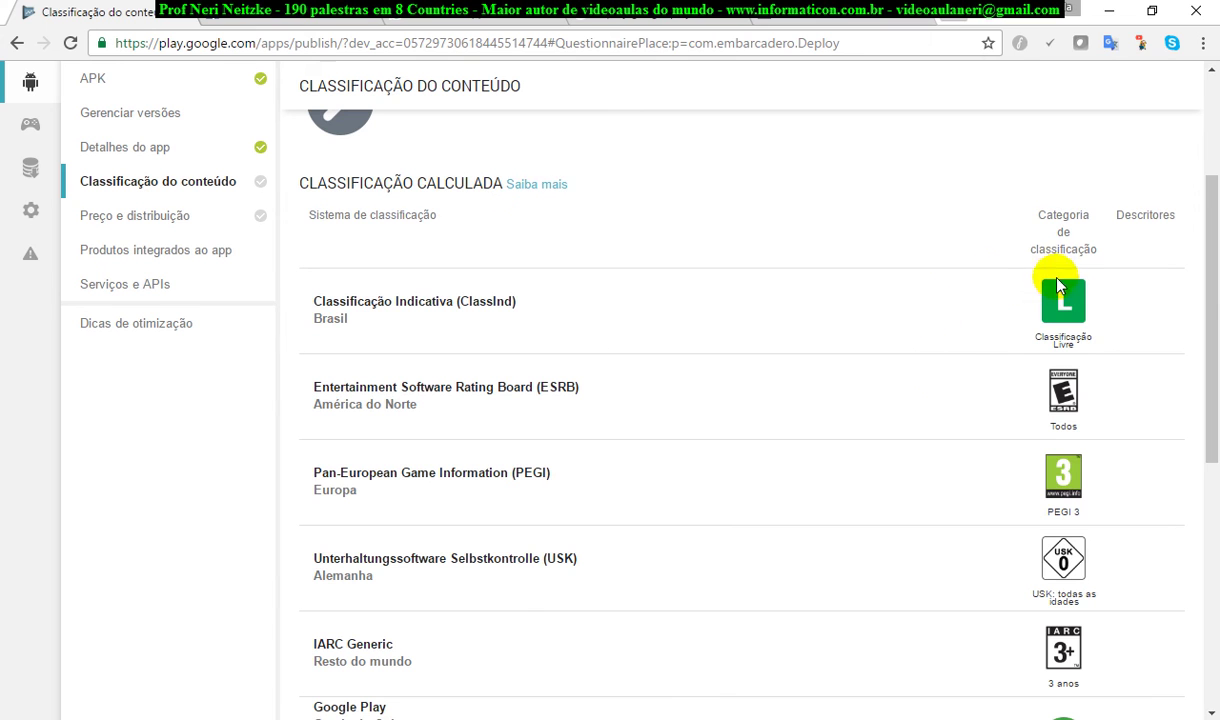
left_click_drag(1208, 297, 1210, 536)
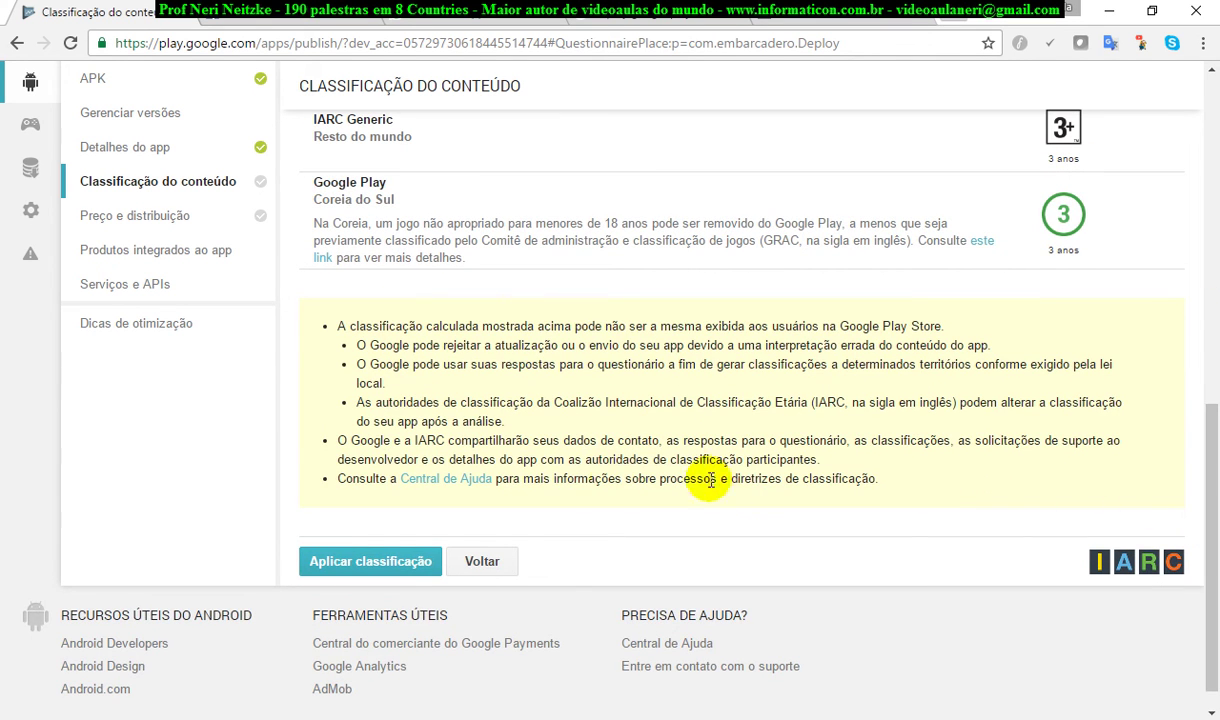
left_click(383, 564)
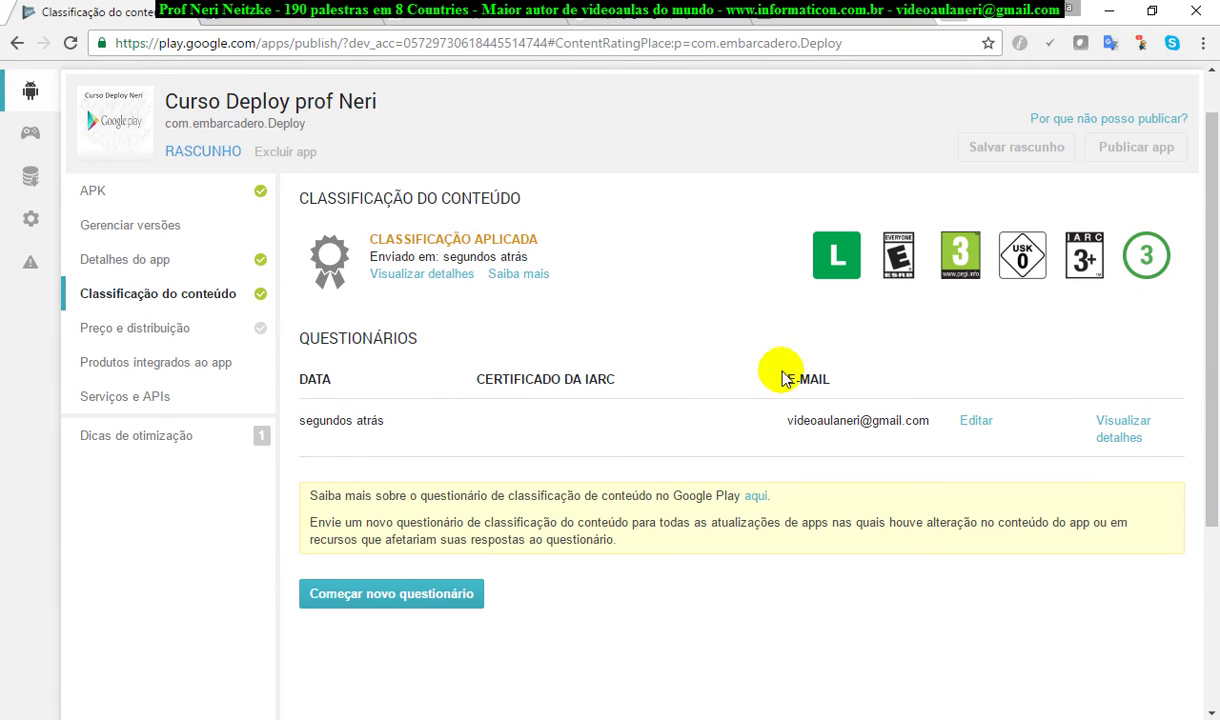
left_click(210, 342)
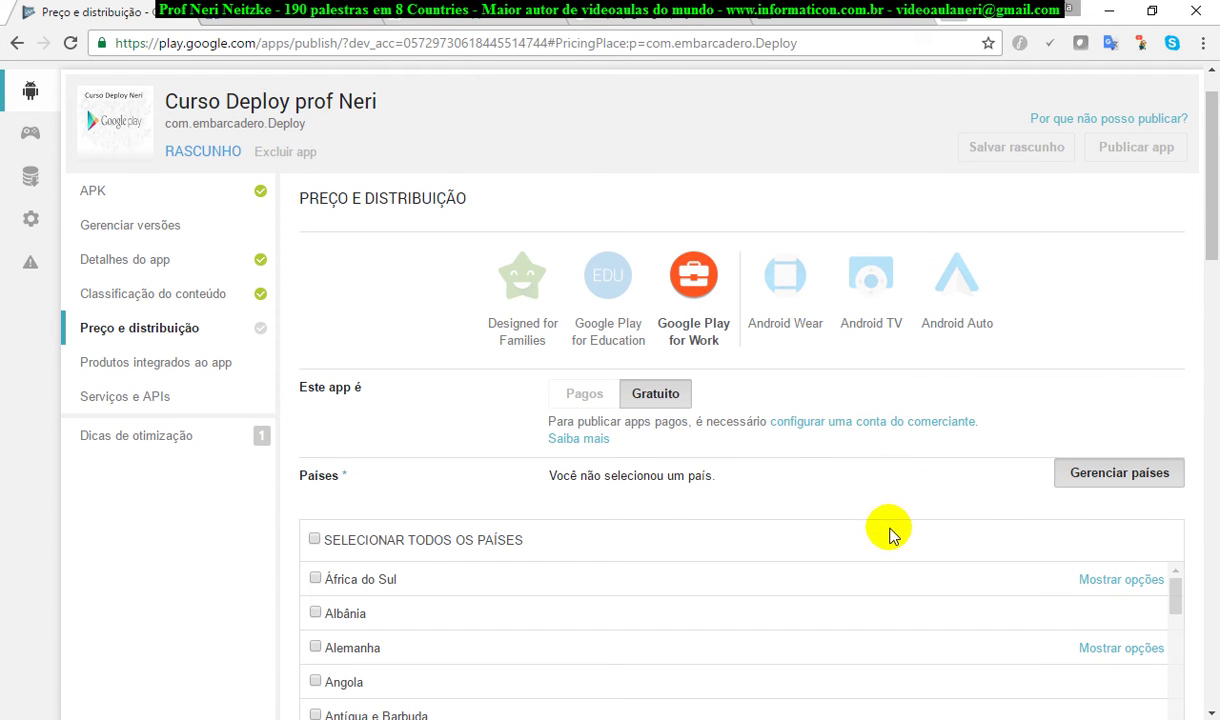
Step: Make the free app available in all 141 countries plus rest of world
scroll(1090, 560, "down", 3)
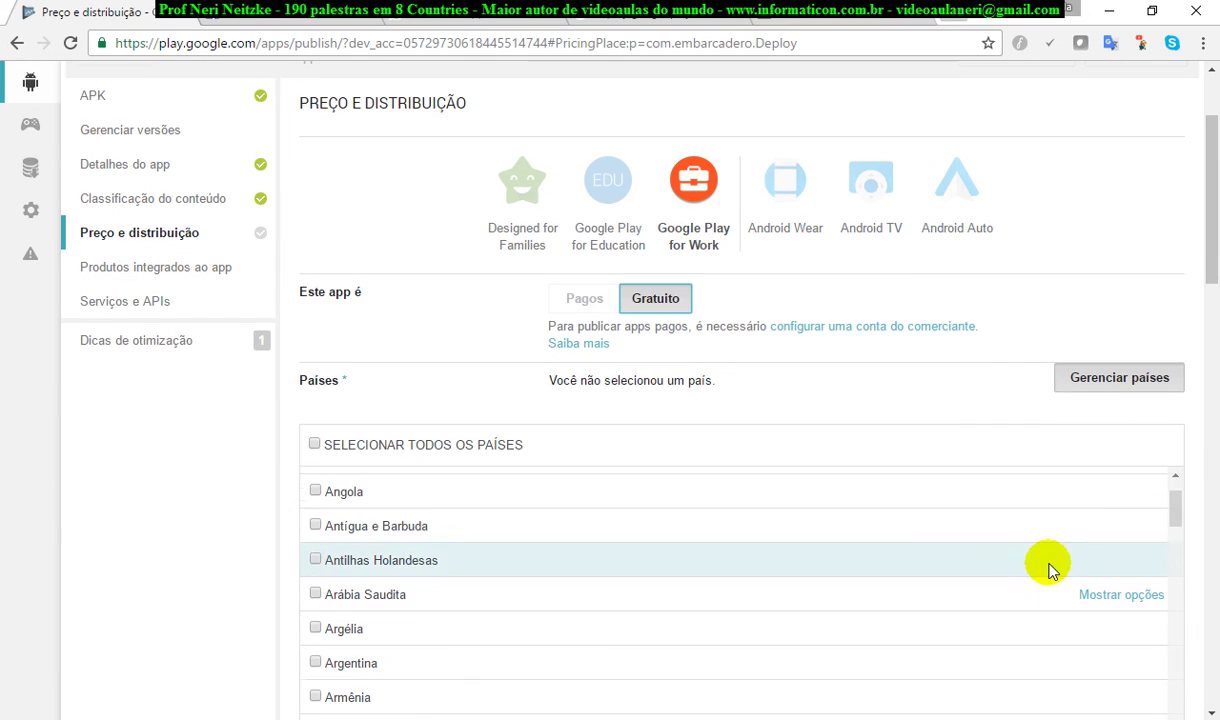
left_click(314, 444)
scroll(765, 564, "down", 3)
scroll(773, 565, "down", 5)
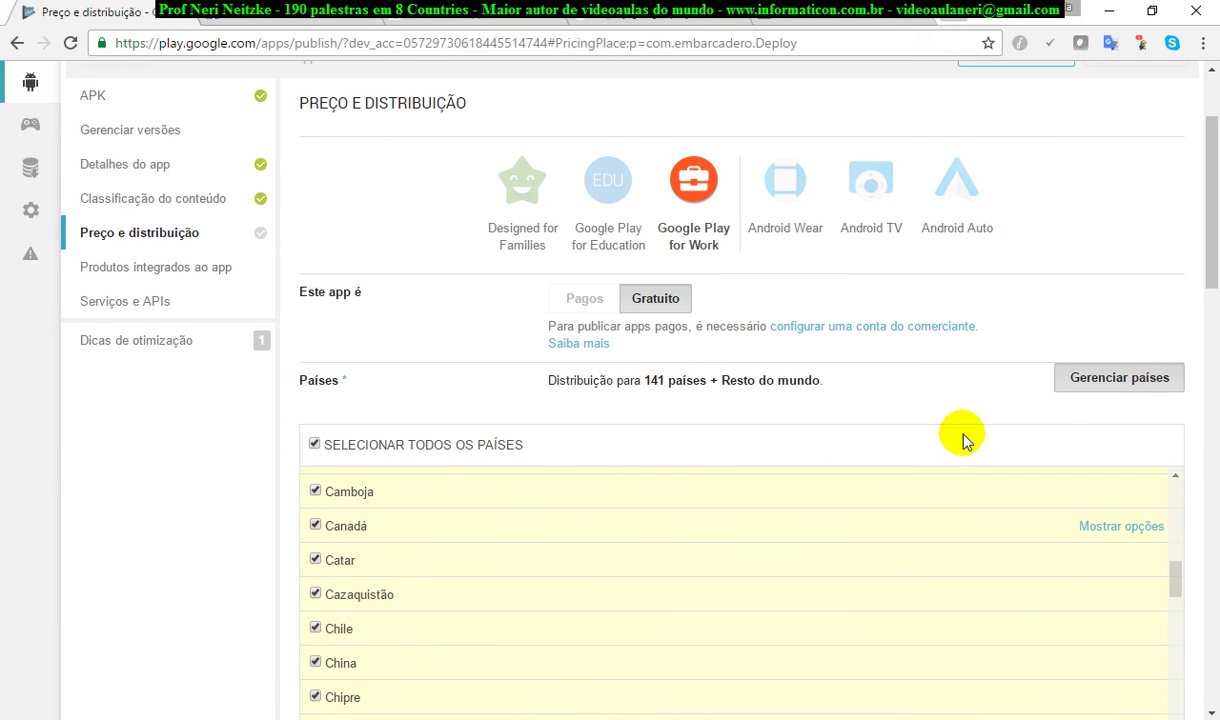
left_click_drag(1206, 234, 1214, 405)
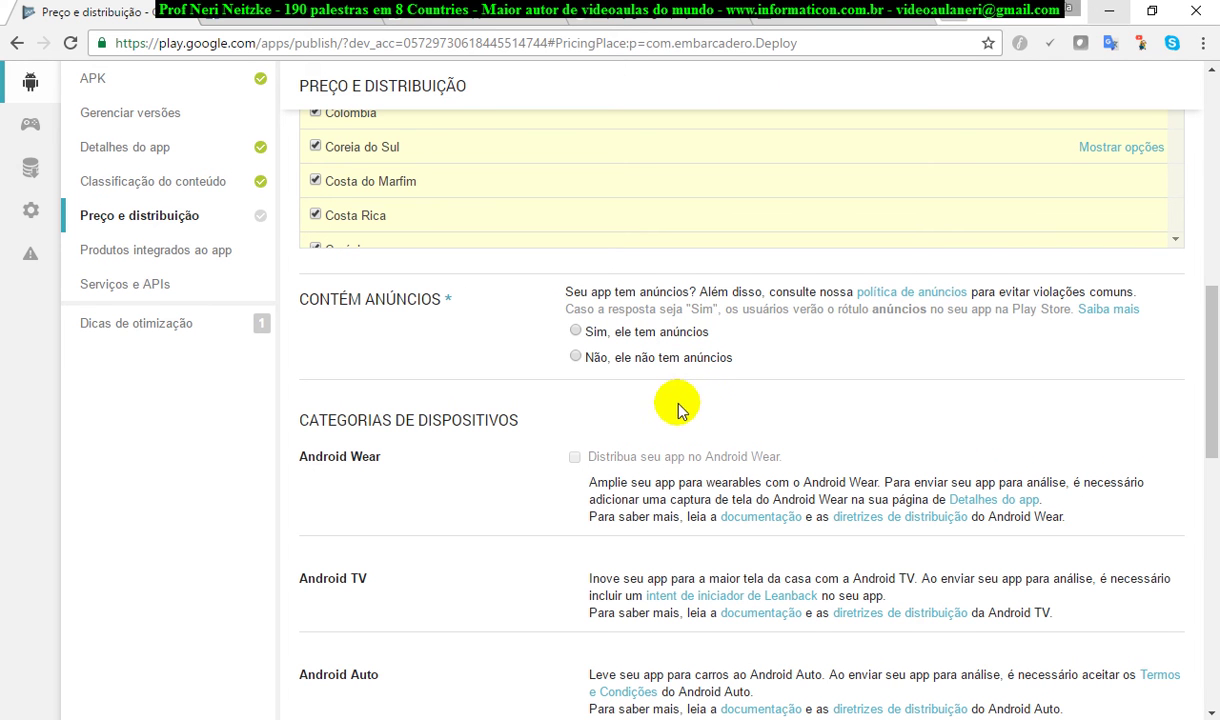
Step: Declare that the app contains no ads
left_click(576, 358)
scroll(1000, 428, "down", 2)
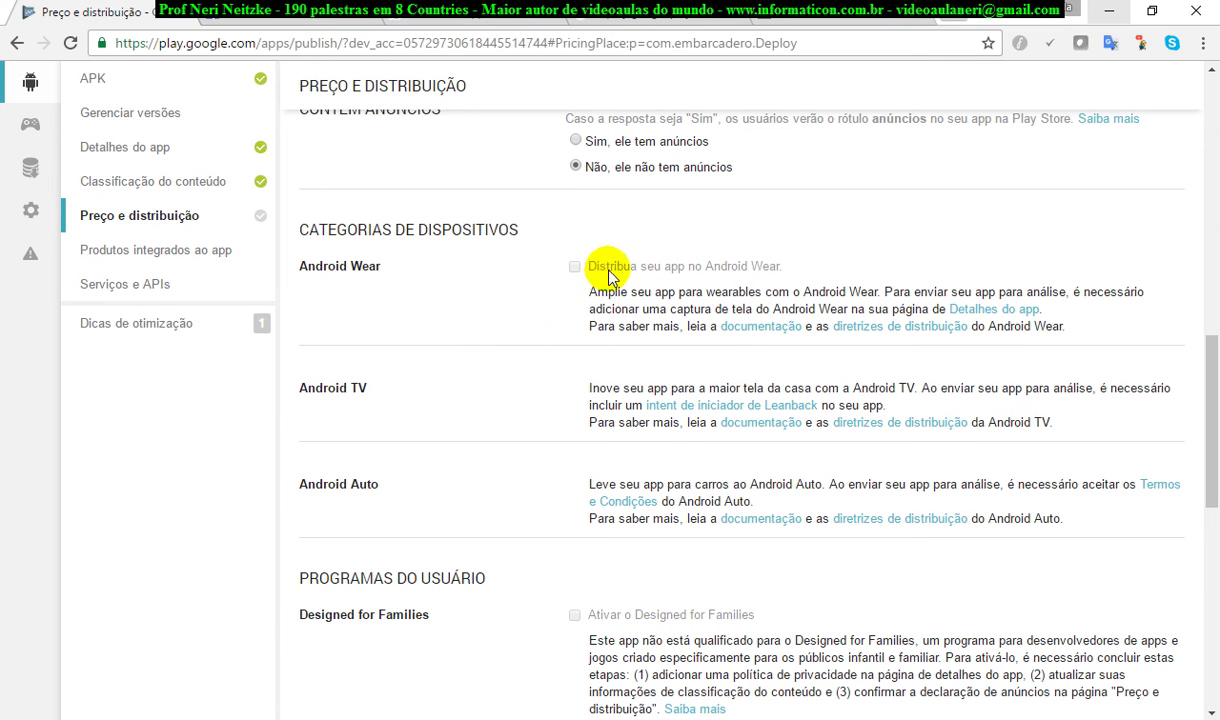
left_click_drag(1211, 397, 1211, 527)
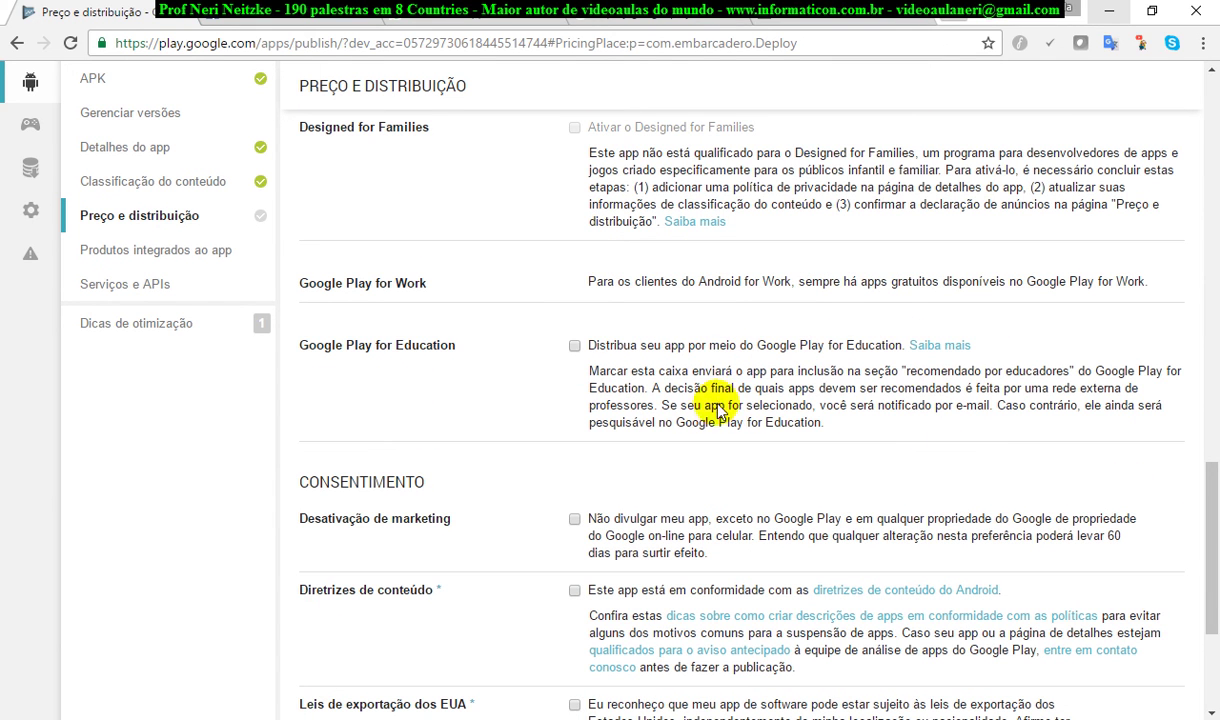
Step: Cancel the Google Play for Education opt-in and review the content guidelines and export law consents
left_click(575, 350)
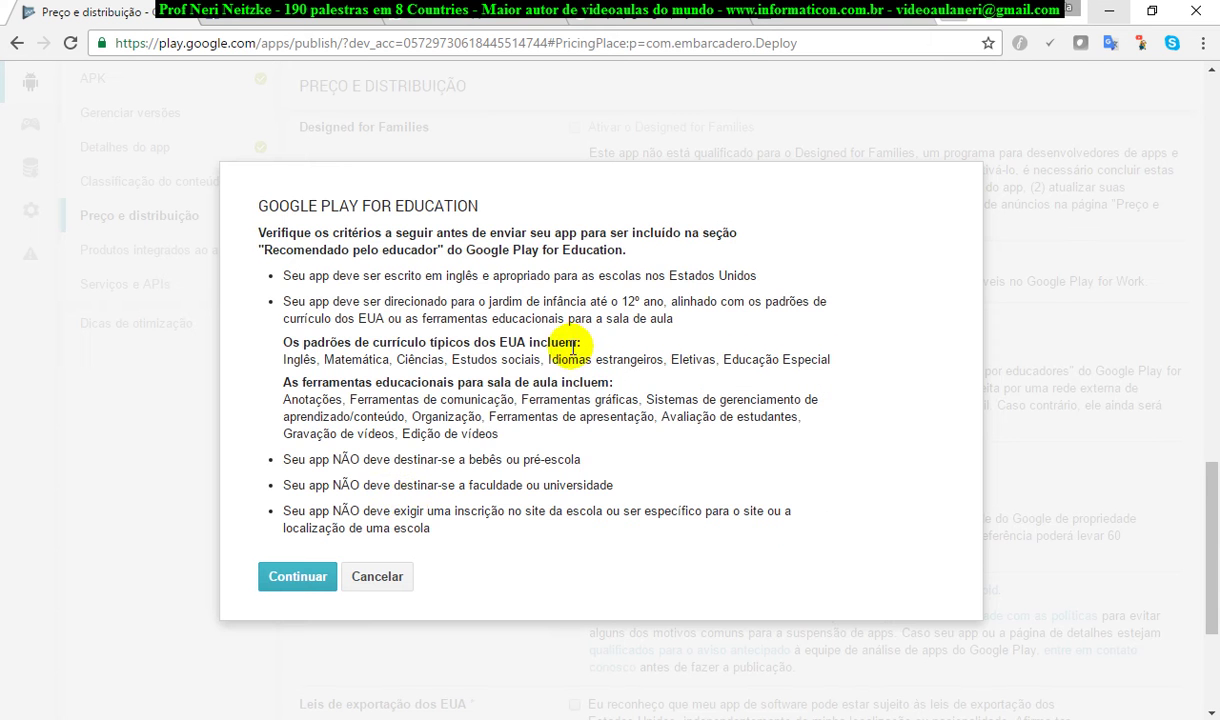
left_click(381, 577)
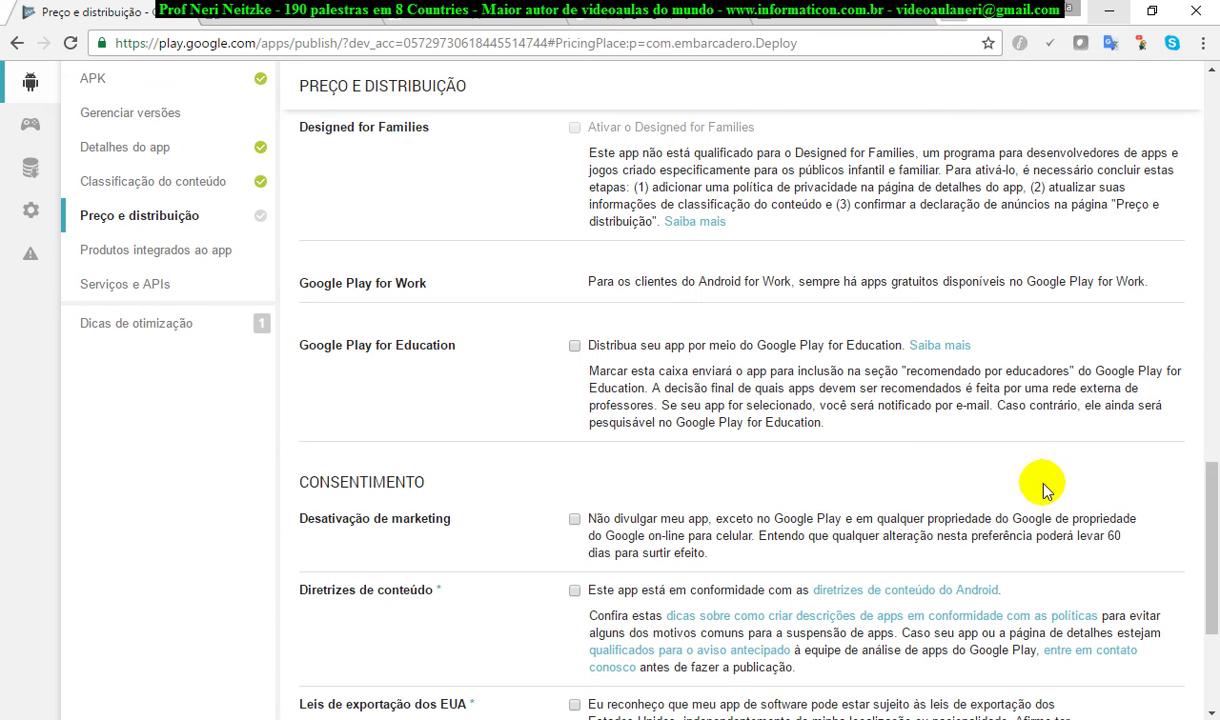
scroll(970, 490, "down", 2)
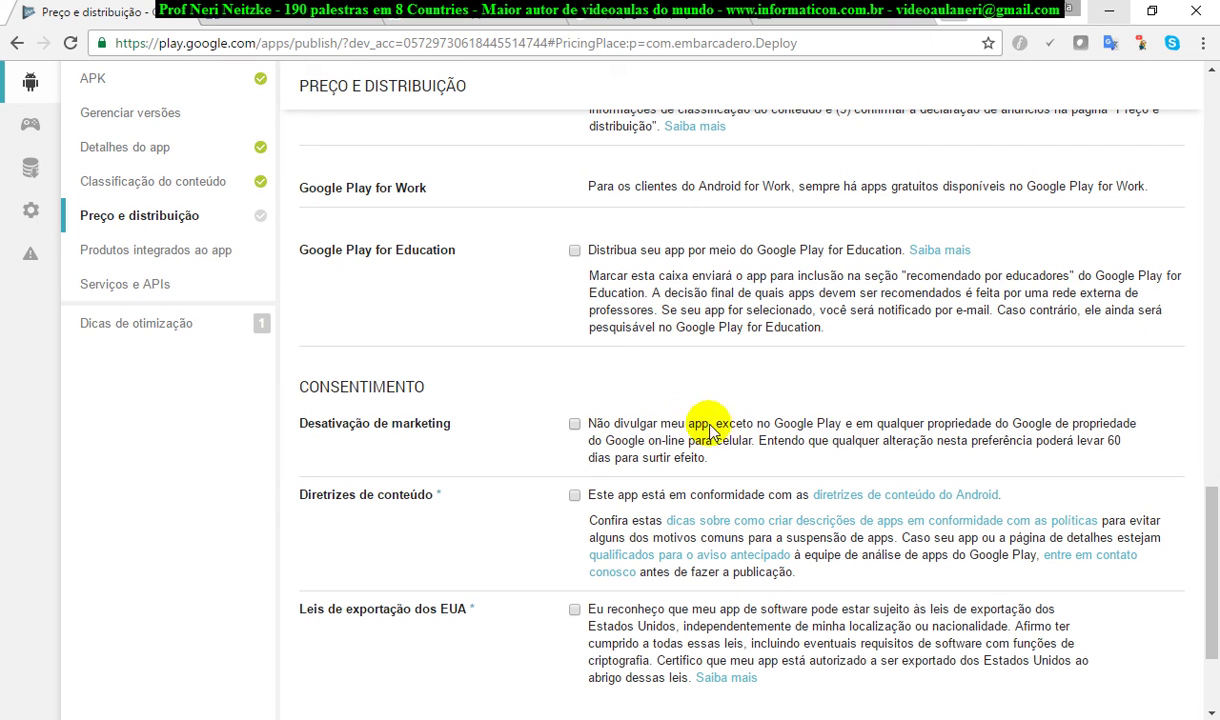
scroll(970, 494, "down", 1)
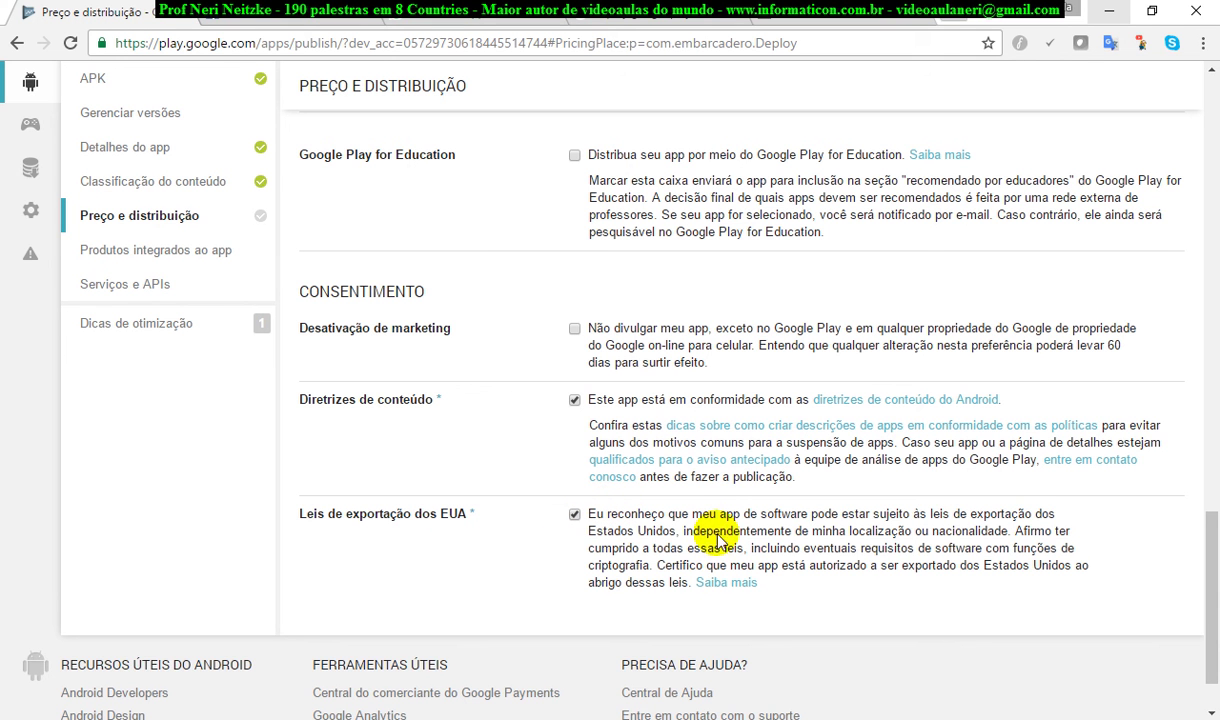
scroll(1048, 551, "down", 1)
scroll(1048, 551, "up", 15)
scroll(1070, 545, "up", 6)
left_click_drag(1206, 294, 1218, 148)
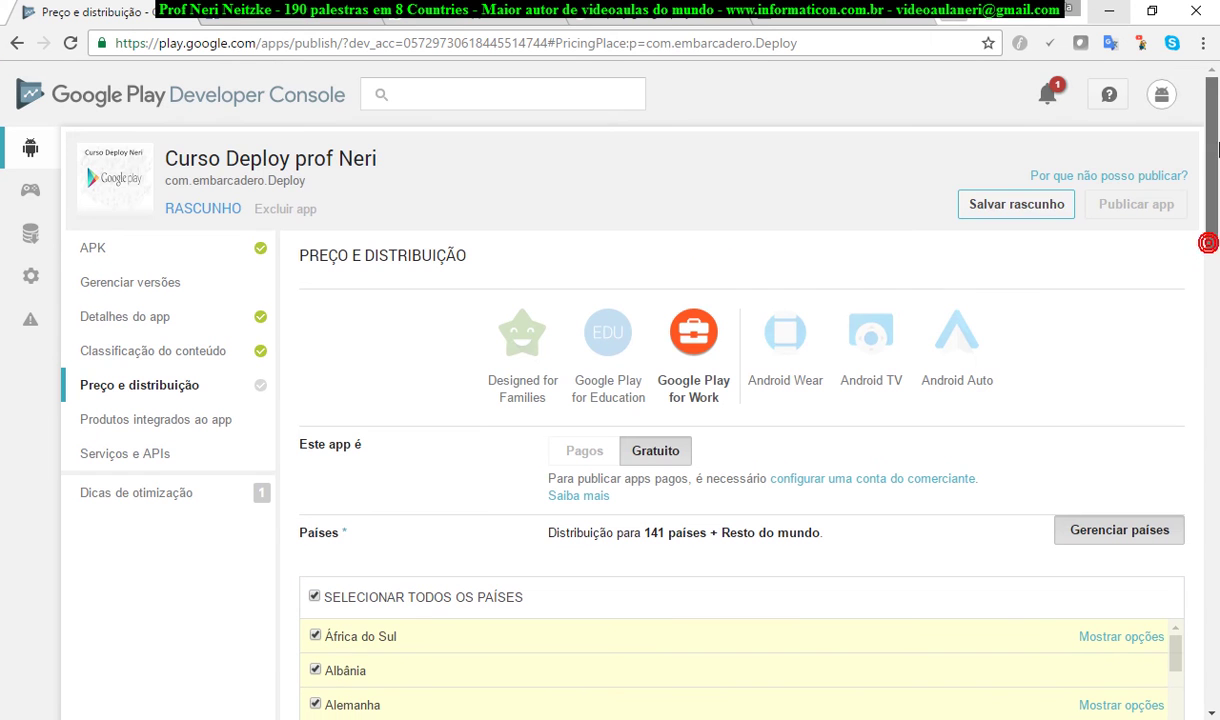
Step: Save the draft so the app reads Pronto para publicar, then view the empty in-app products page
left_click(1016, 205)
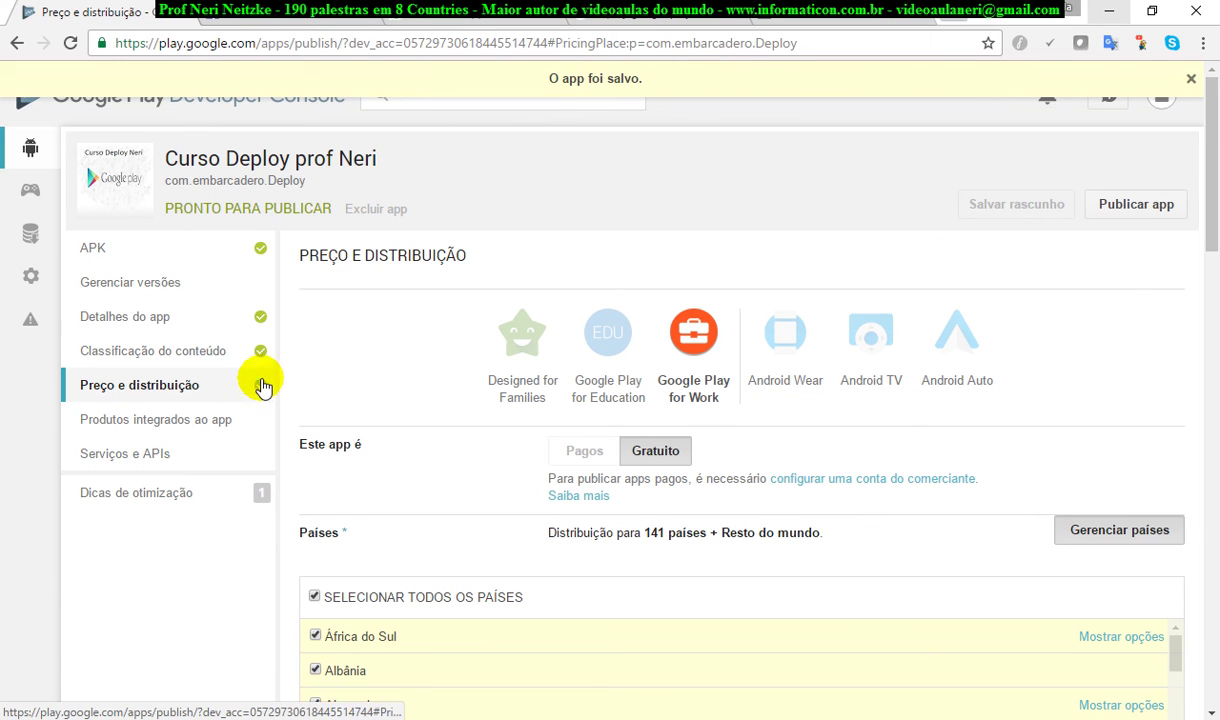
left_click(218, 423)
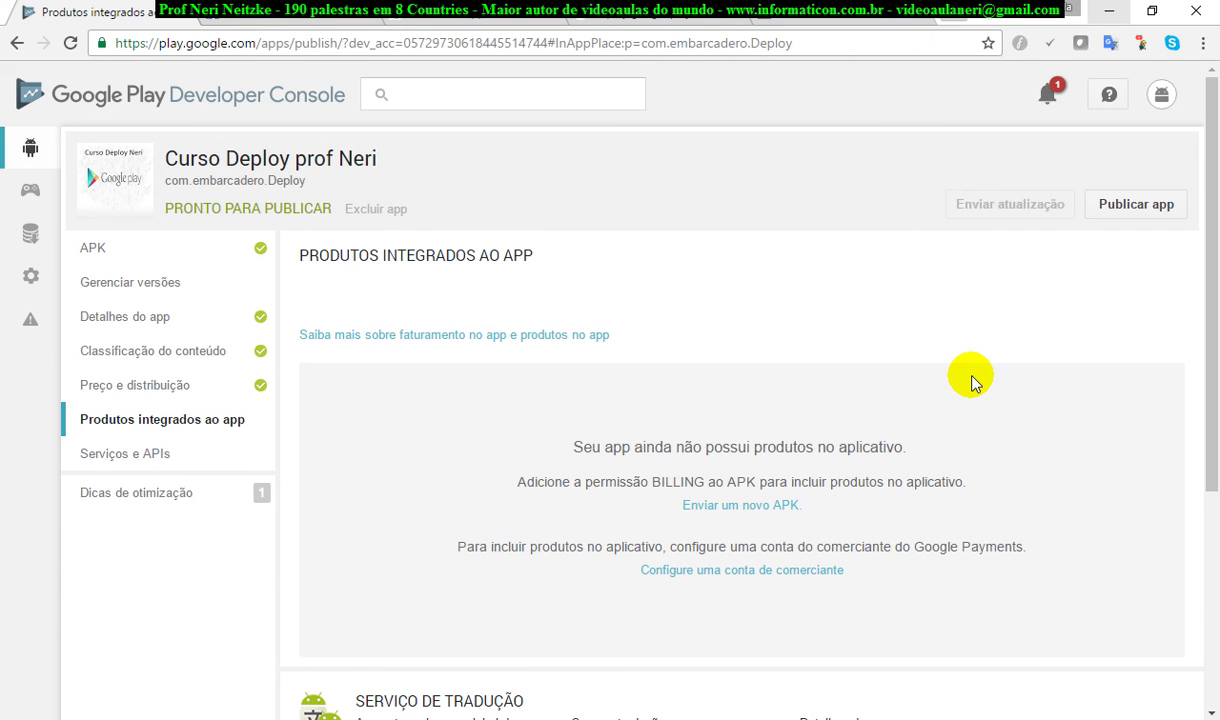
scroll(970, 385, "down", 4)
scroll(970, 385, "up", 4)
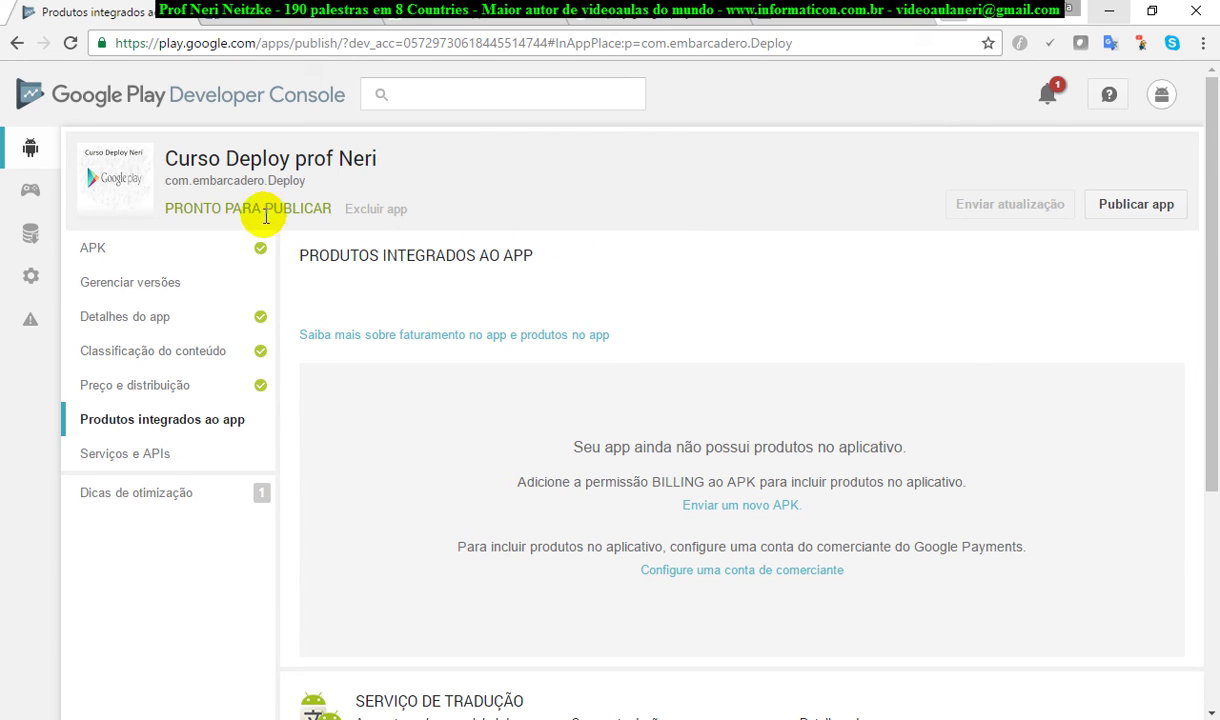
left_click_drag(178, 207, 272, 248)
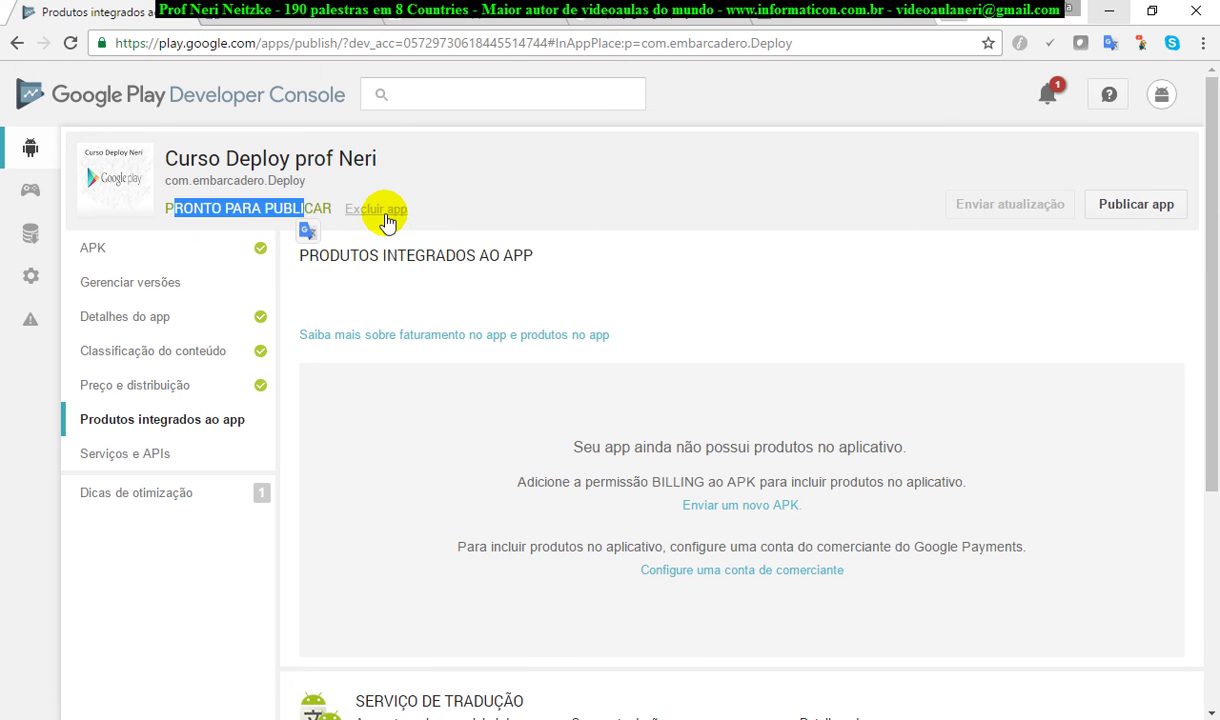
Step: Publish the app and wait while the Processando atualização notice shows Publicação pendente
left_click(1140, 205)
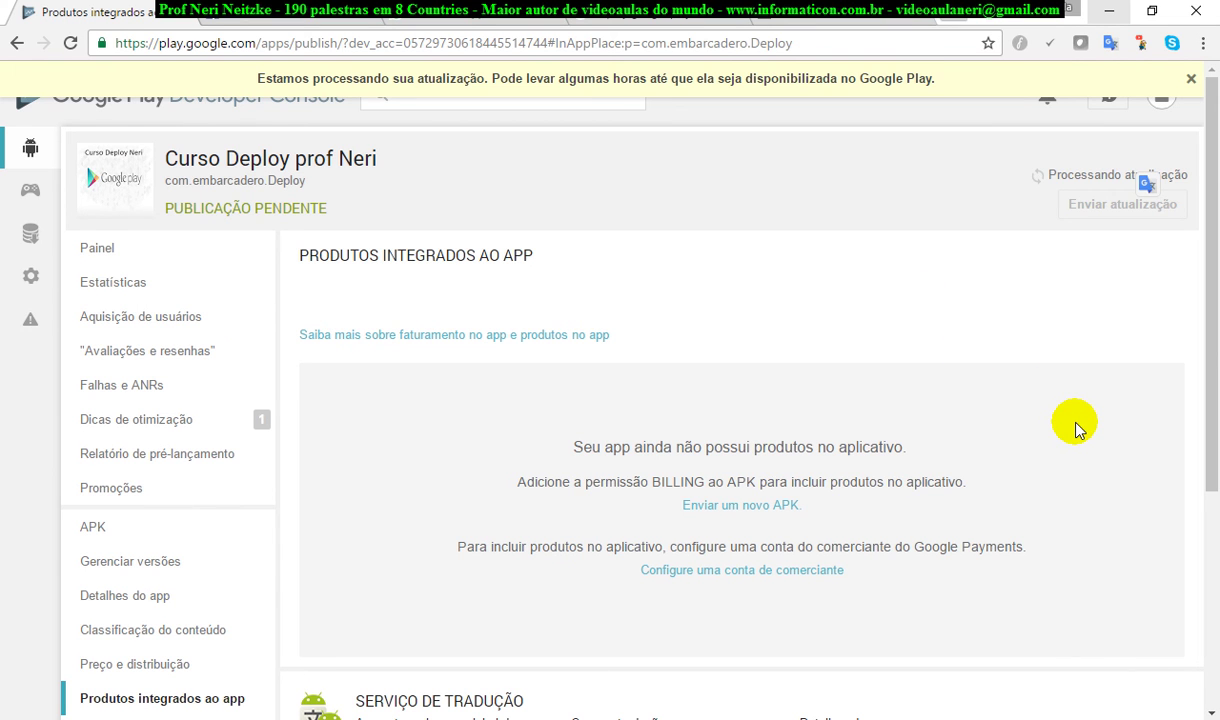
left_click_drag(1198, 333, 1198, 259)
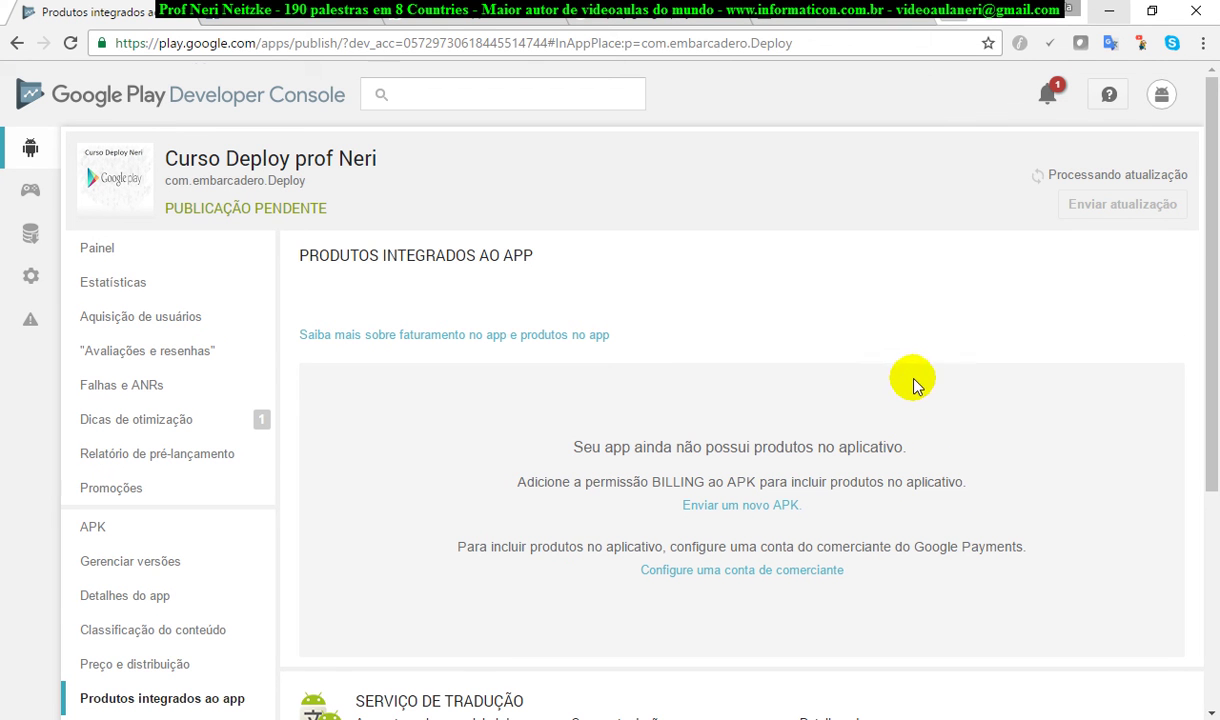
scroll(915, 400, "down", 3)
scroll(918, 417, "up", 3)
scroll(923, 428, "down", 3)
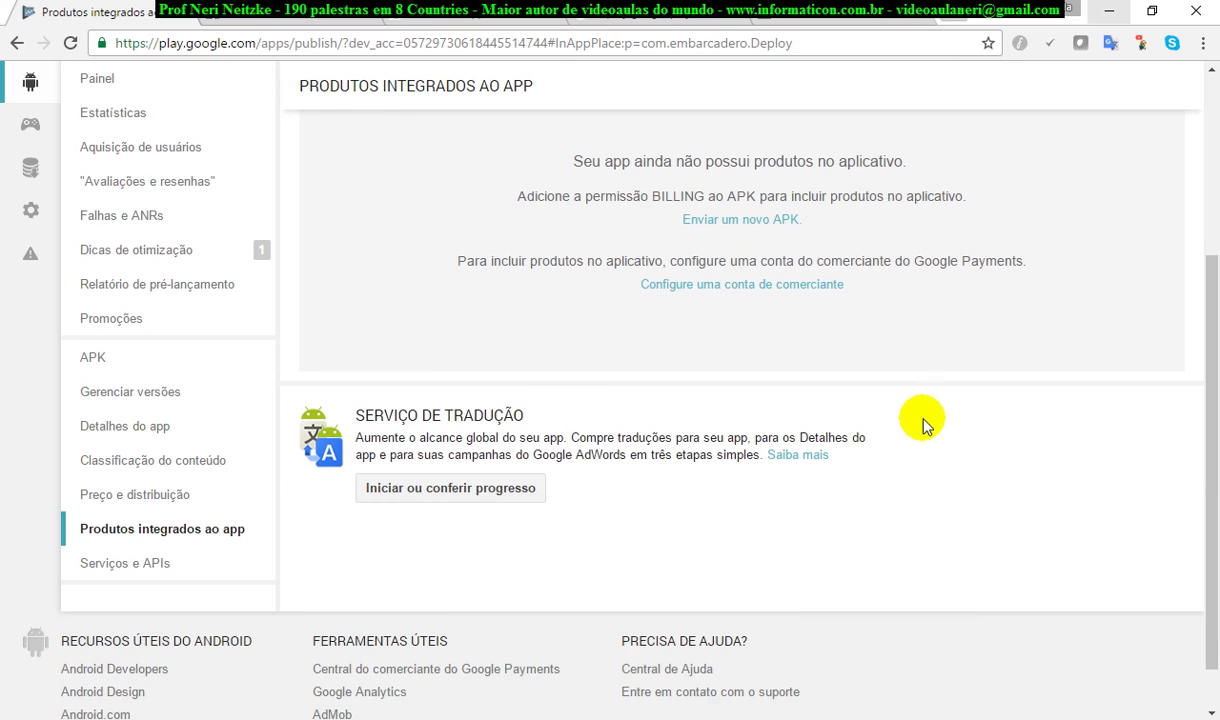